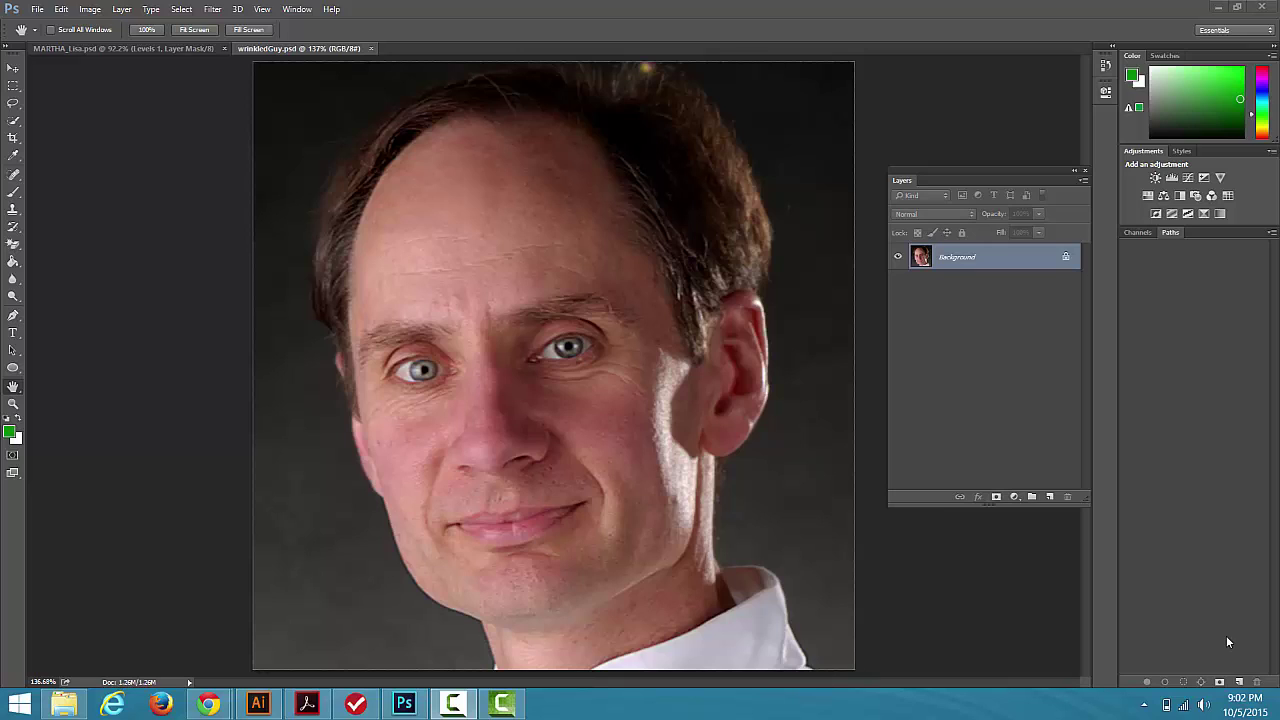
Zoom in to 300% on the forehead with the Zoom tool
{"action": "left_click", "coordinate": [13, 404]}
{"action": "left_click", "coordinate": [547, 238]}
{"action": "left_click", "coordinate": [547, 238]}
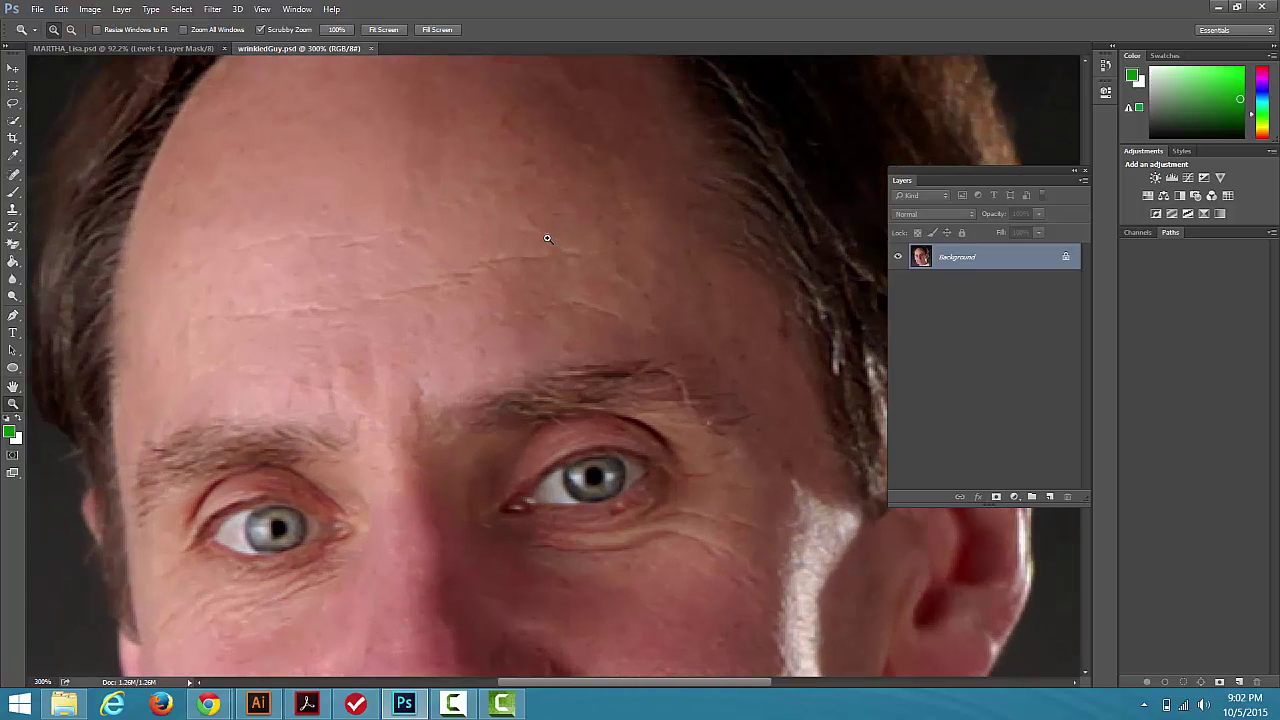
Add an empty Layer 1, then trial Clone Stamp over the forehead and undo it
{"action": "left_click", "coordinate": [13, 210]}
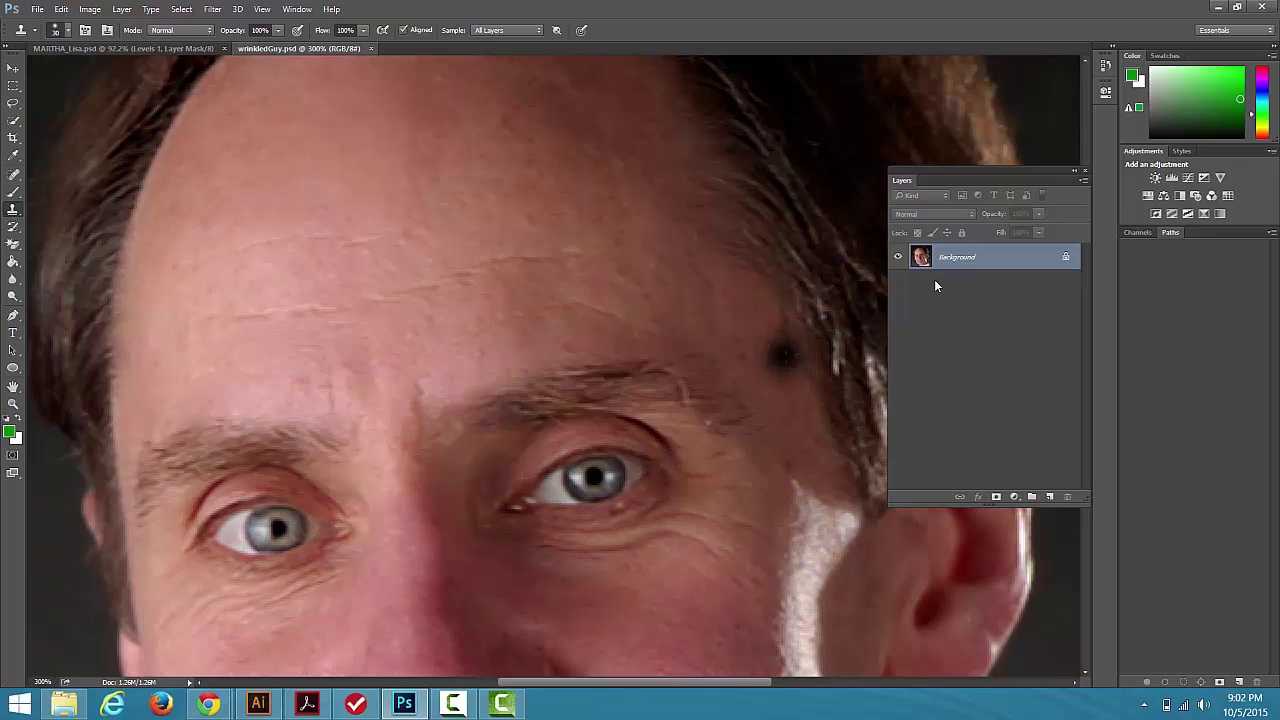
{"action": "left_click", "coordinate": [1050, 498]}
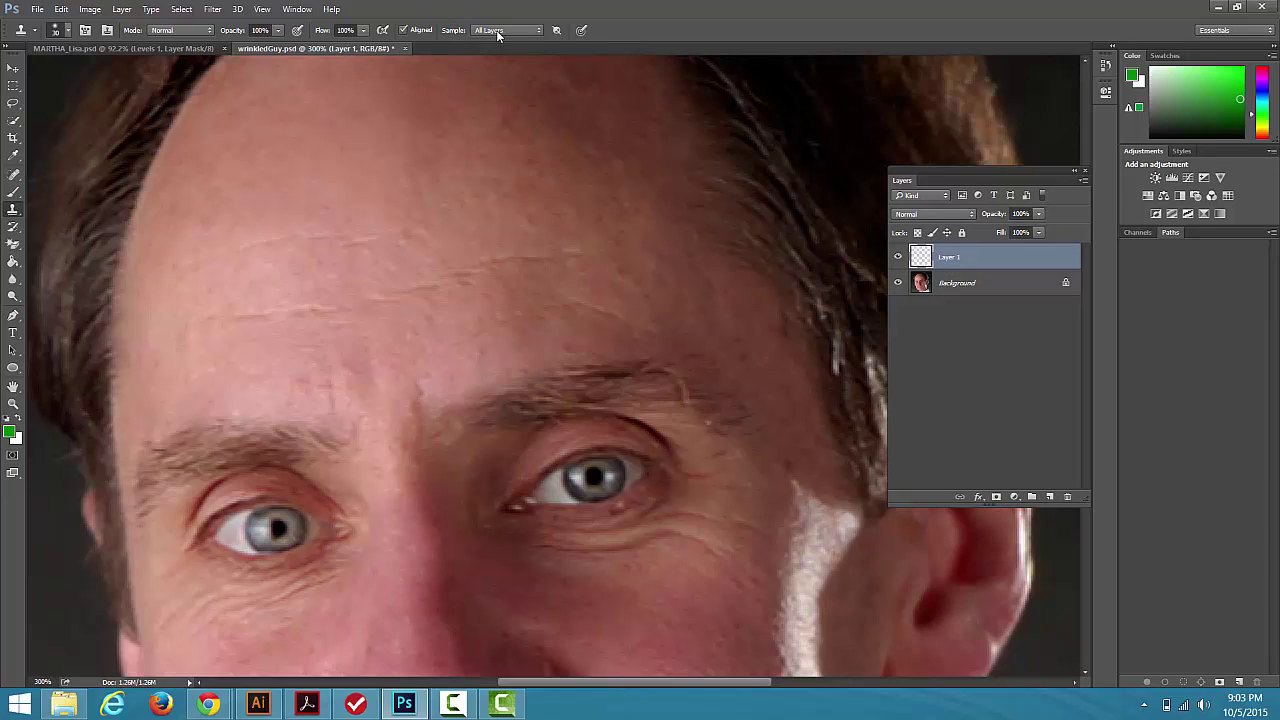
{"action": "left_click", "coordinate": [201, 215], "text": "alt"}
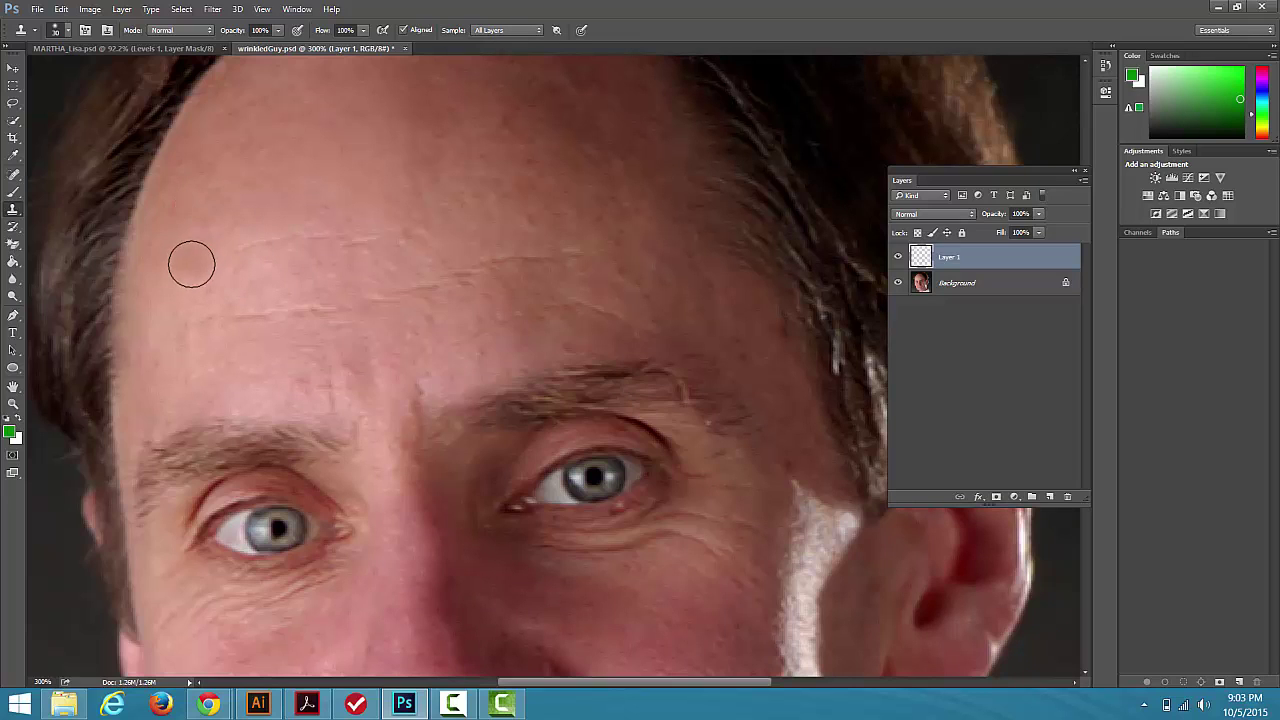
{"action": "mouse_move", "coordinate": [189, 318]}
{"action": "left_mouse_down"}
{"action": "mouse_move", "coordinate": [372, 303]}
{"action": "mouse_move", "coordinate": [538, 259]}
{"action": "mouse_move", "coordinate": [607, 269]}
{"action": "left_mouse_up"}
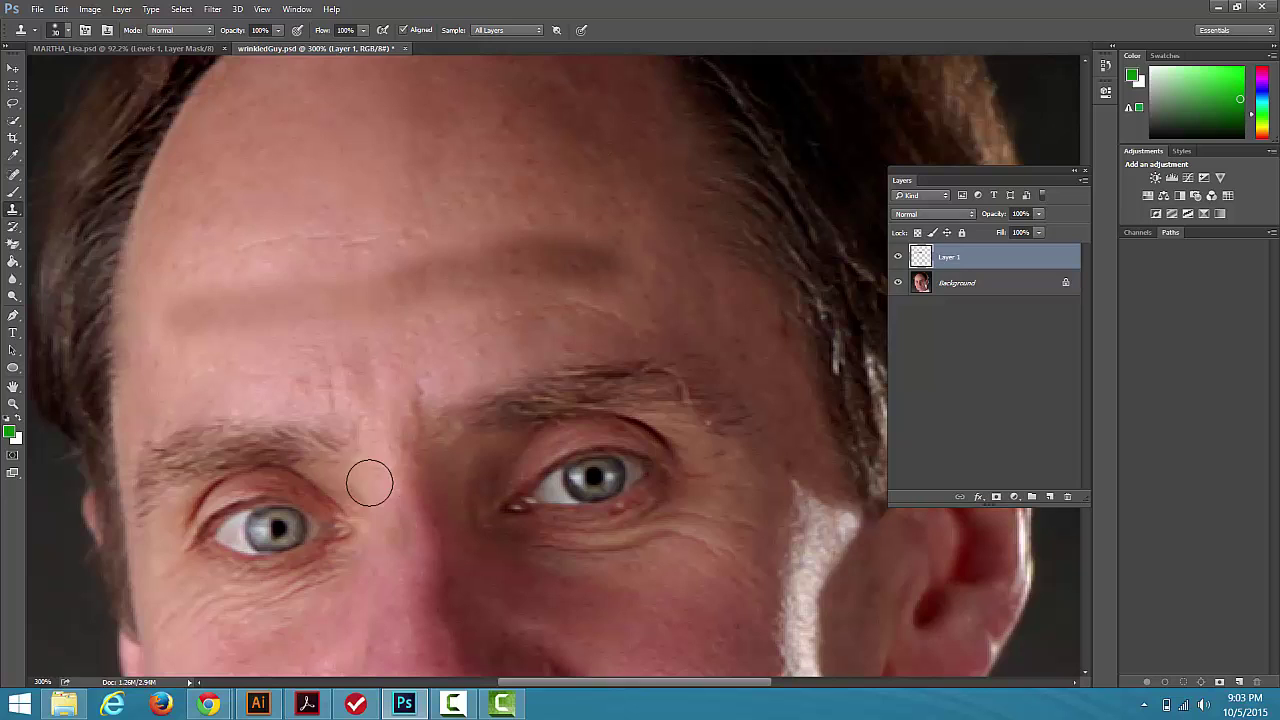
{"action": "left_click", "coordinate": [373, 246]}
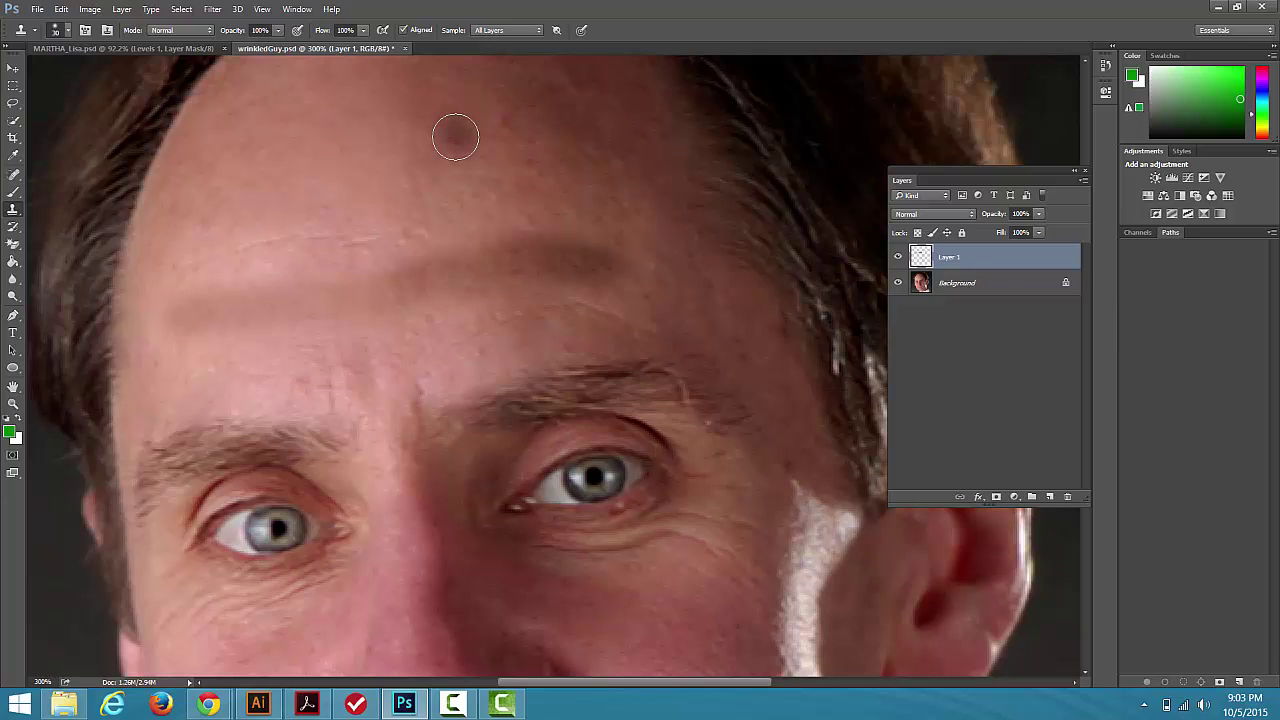
{"action": "key", "text": "ctrl+z"}
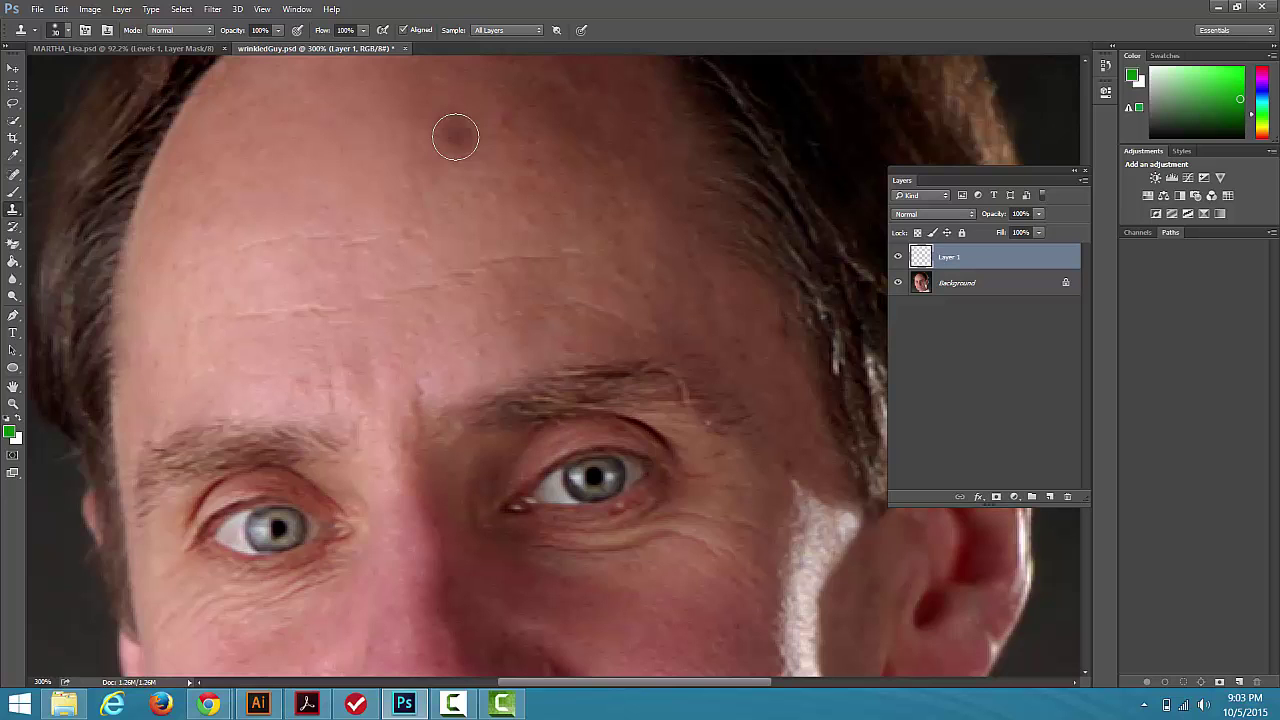
Select the Healing Brush Tool with Sample set to All Layers
{"action": "left_click", "coordinate": [13, 176]}
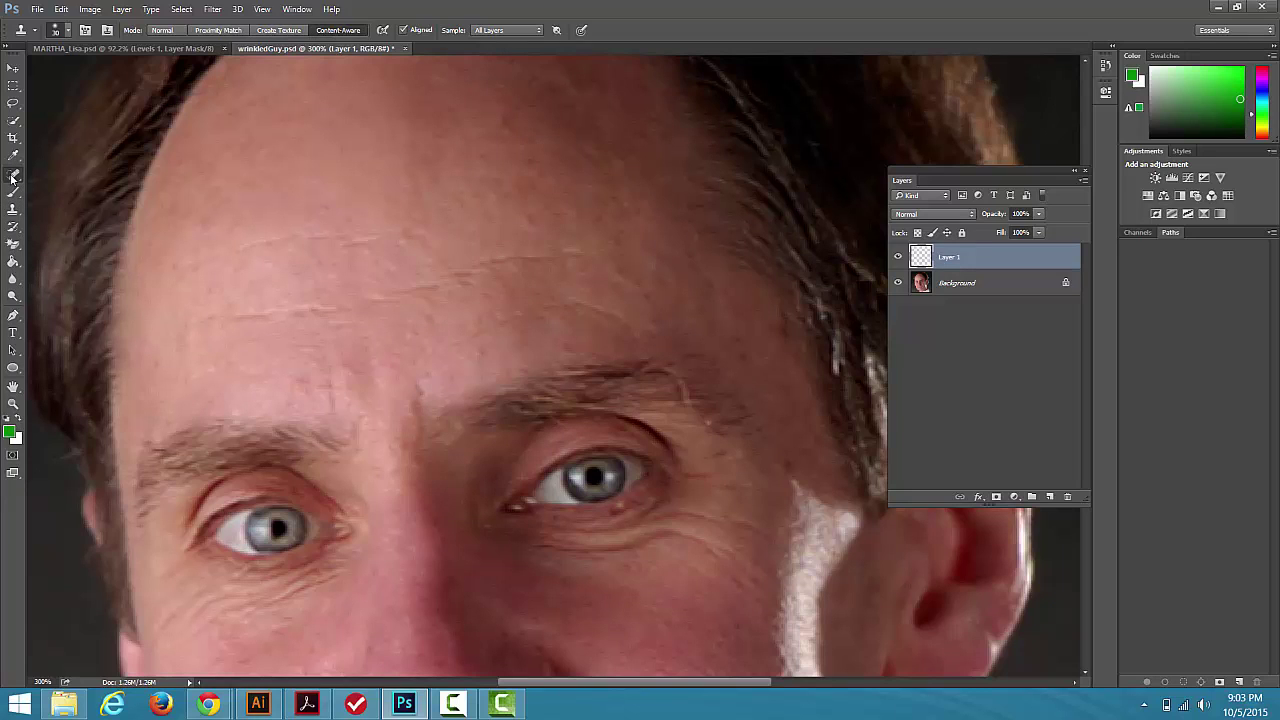
{"action": "left_click", "coordinate": [54, 185]}
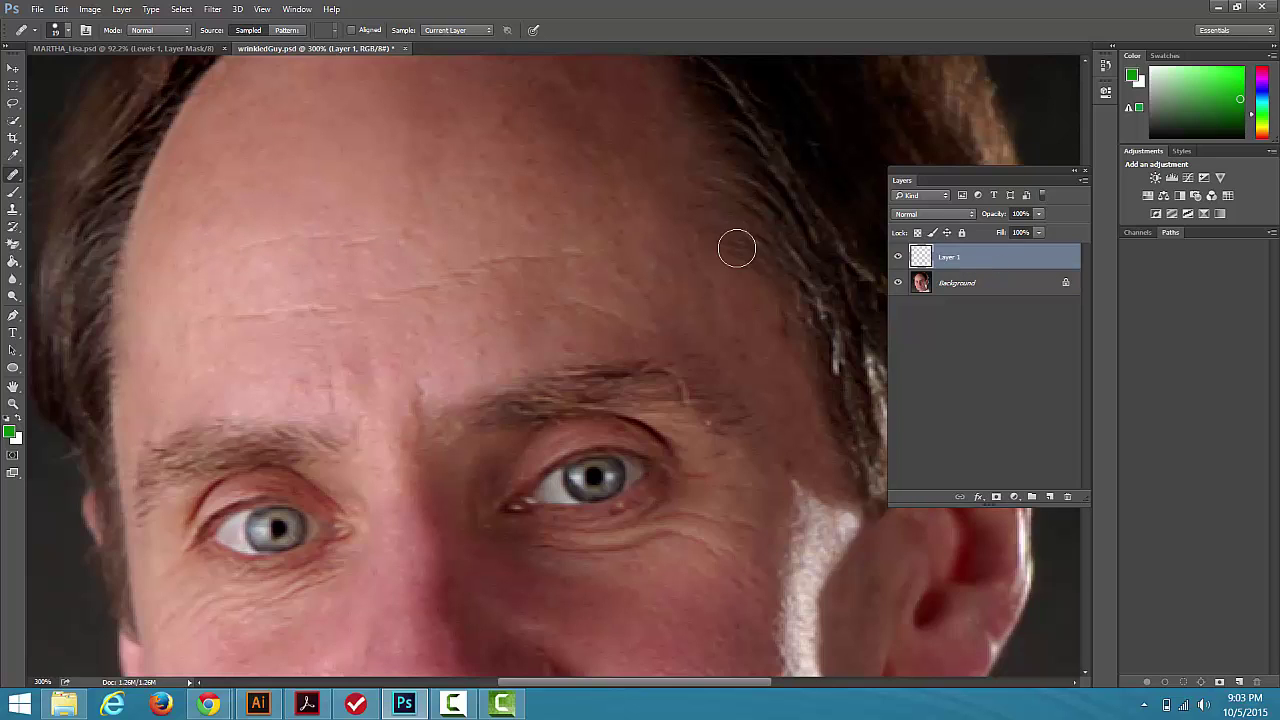
{"action": "left_click", "coordinate": [449, 33]}
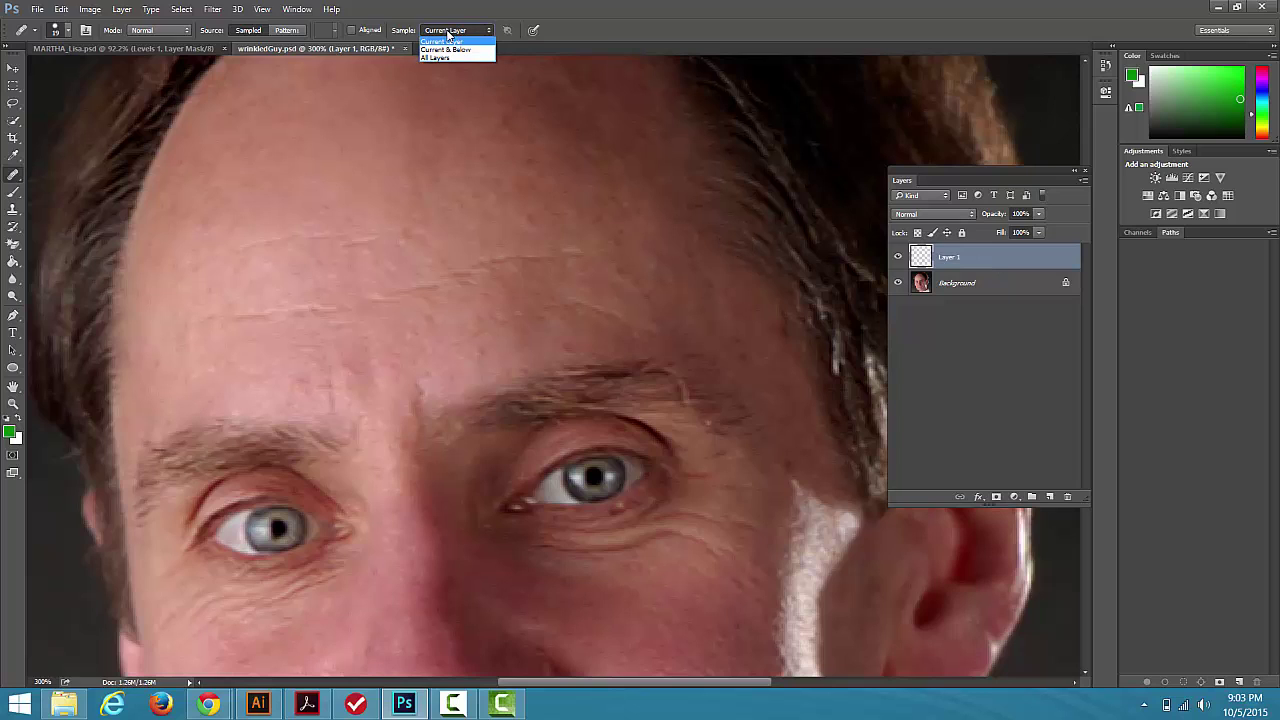
{"action": "left_click", "coordinate": [436, 57]}
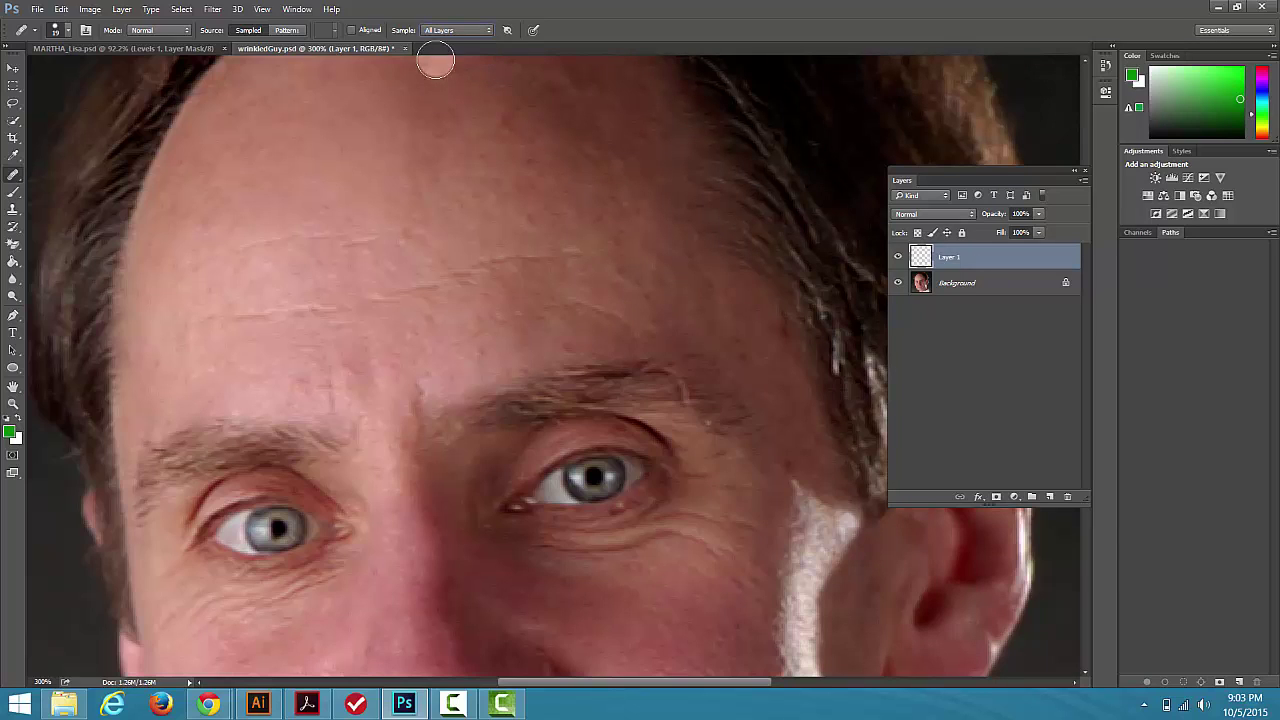
Sample clean skin and heal the horizontal forehead wrinkles, including the one above the brow
{"action": "left_click", "coordinate": [241, 175], "text": "alt"}
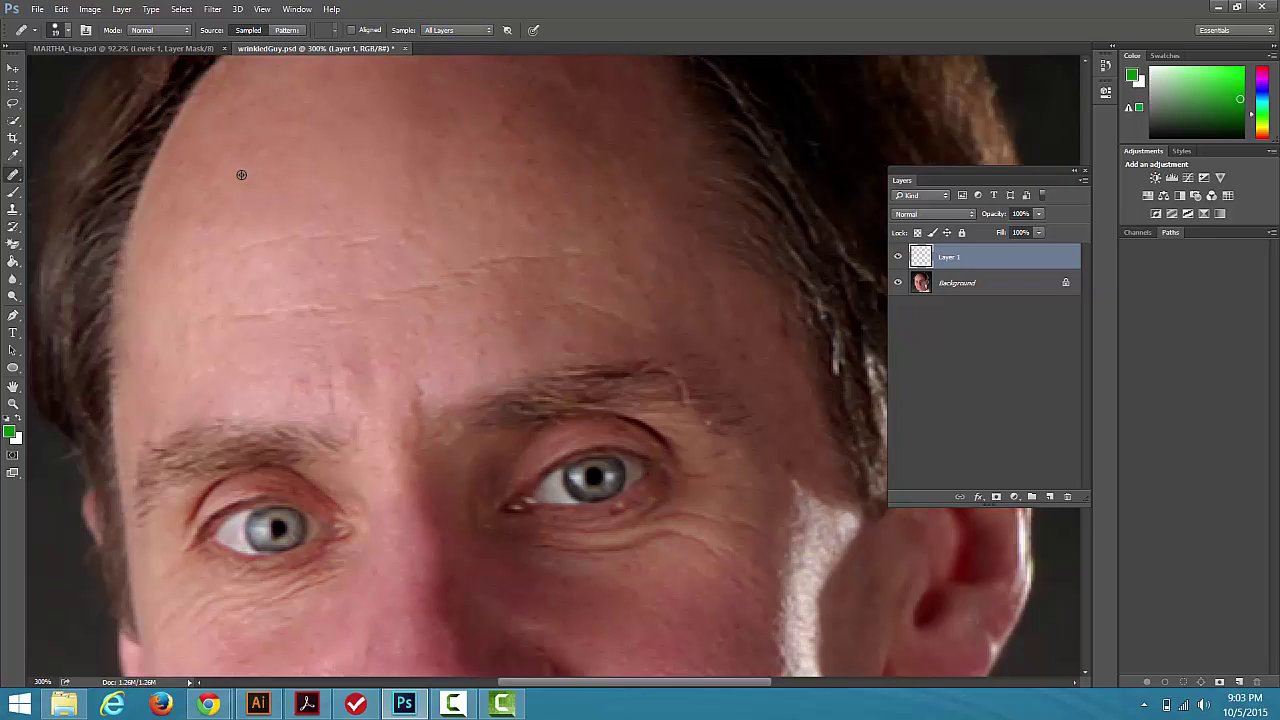
{"action": "mouse_move", "coordinate": [200, 323]}
{"action": "left_mouse_down"}
{"action": "mouse_move", "coordinate": [375, 313]}
{"action": "mouse_move", "coordinate": [520, 268]}
{"action": "mouse_move", "coordinate": [628, 260]}
{"action": "left_mouse_up"}
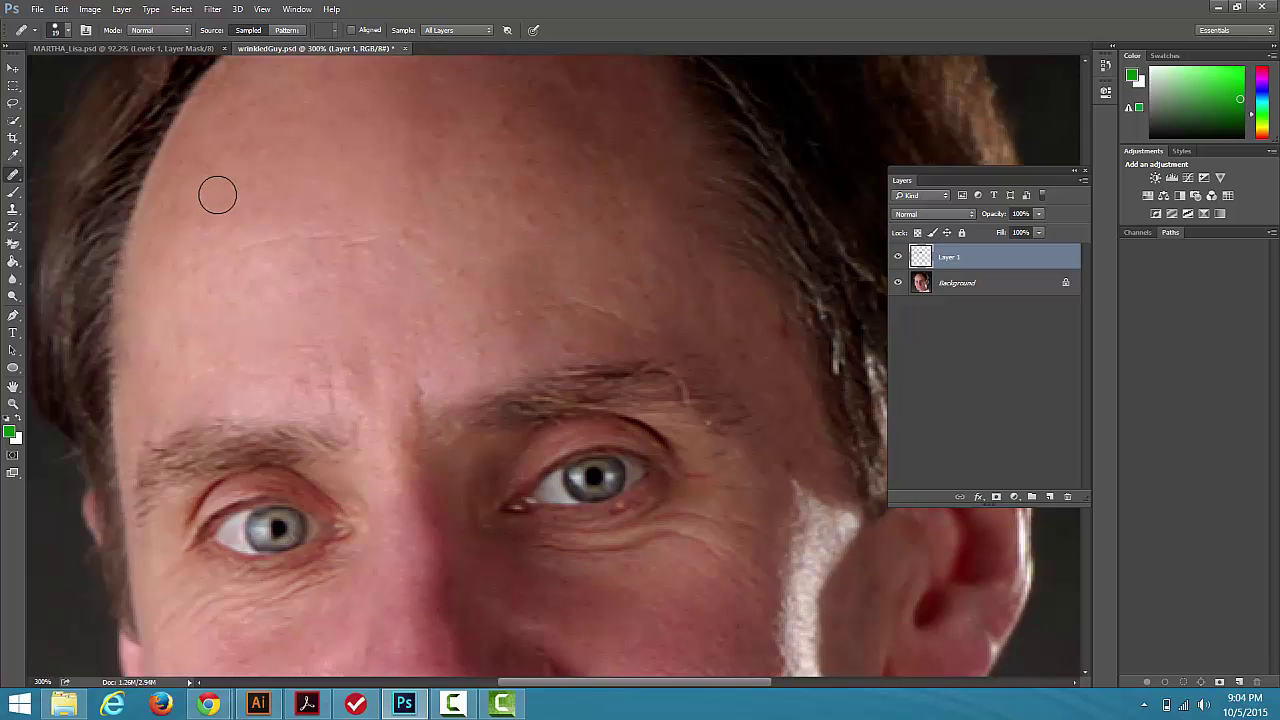
{"action": "mouse_move", "coordinate": [183, 251]}
{"action": "left_mouse_down"}
{"action": "mouse_move", "coordinate": [186, 263]}
{"action": "mouse_move", "coordinate": [376, 241]}
{"action": "mouse_move", "coordinate": [465, 256]}
{"action": "left_mouse_up"}
{"action": "left_click", "coordinate": [434, 194], "text": "alt"}
{"action": "mouse_move", "coordinate": [462, 328]}
{"action": "left_mouse_down"}
{"action": "mouse_move", "coordinate": [454, 337]}
{"action": "mouse_move", "coordinate": [609, 306]}
{"action": "mouse_move", "coordinate": [668, 319]}
{"action": "left_mouse_up"}
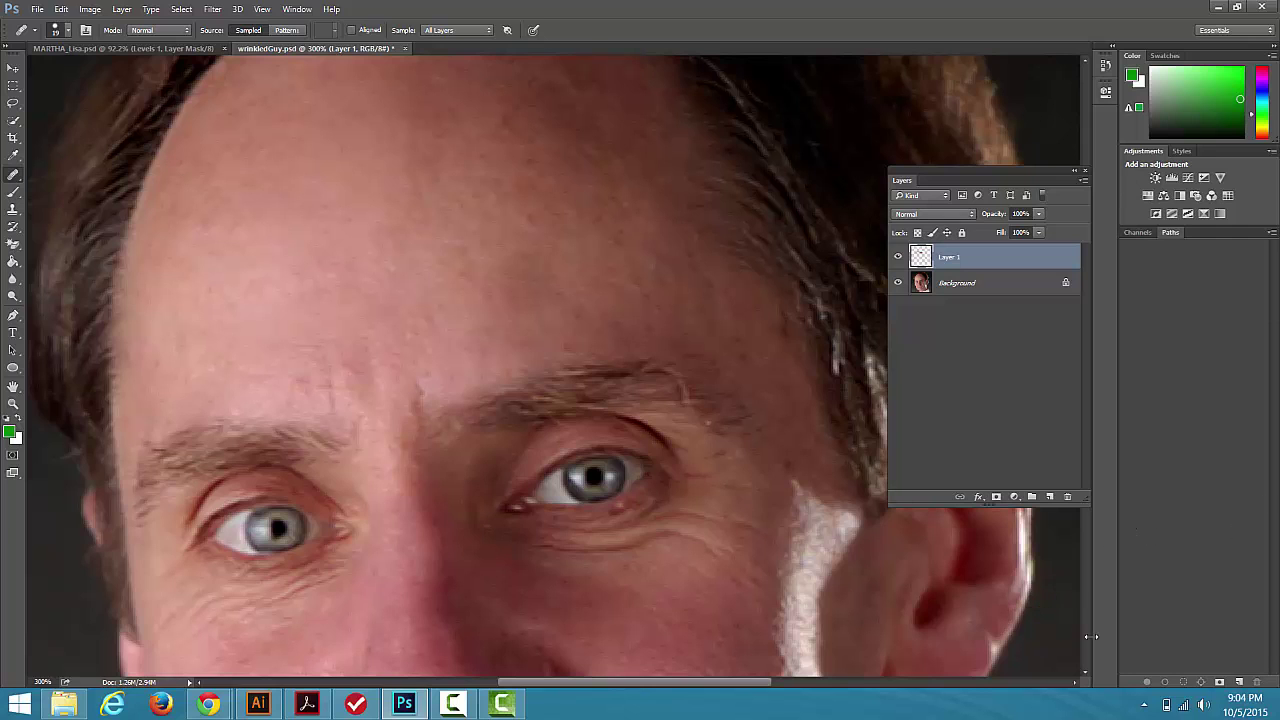
Scroll down and dab away the leftover small lines above the left brow
{"action": "left_click", "coordinate": [1085, 677]}
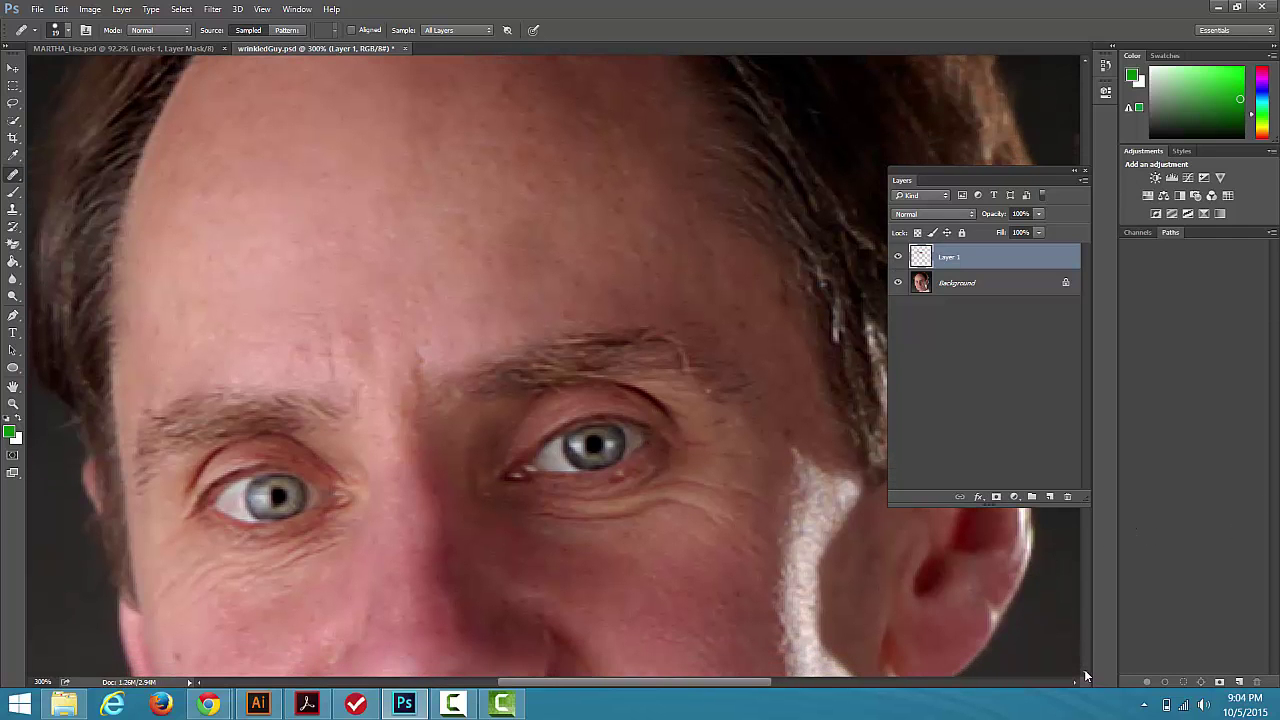
{"action": "left_click", "coordinate": [1085, 677]}
{"action": "left_click", "coordinate": [1085, 677]}
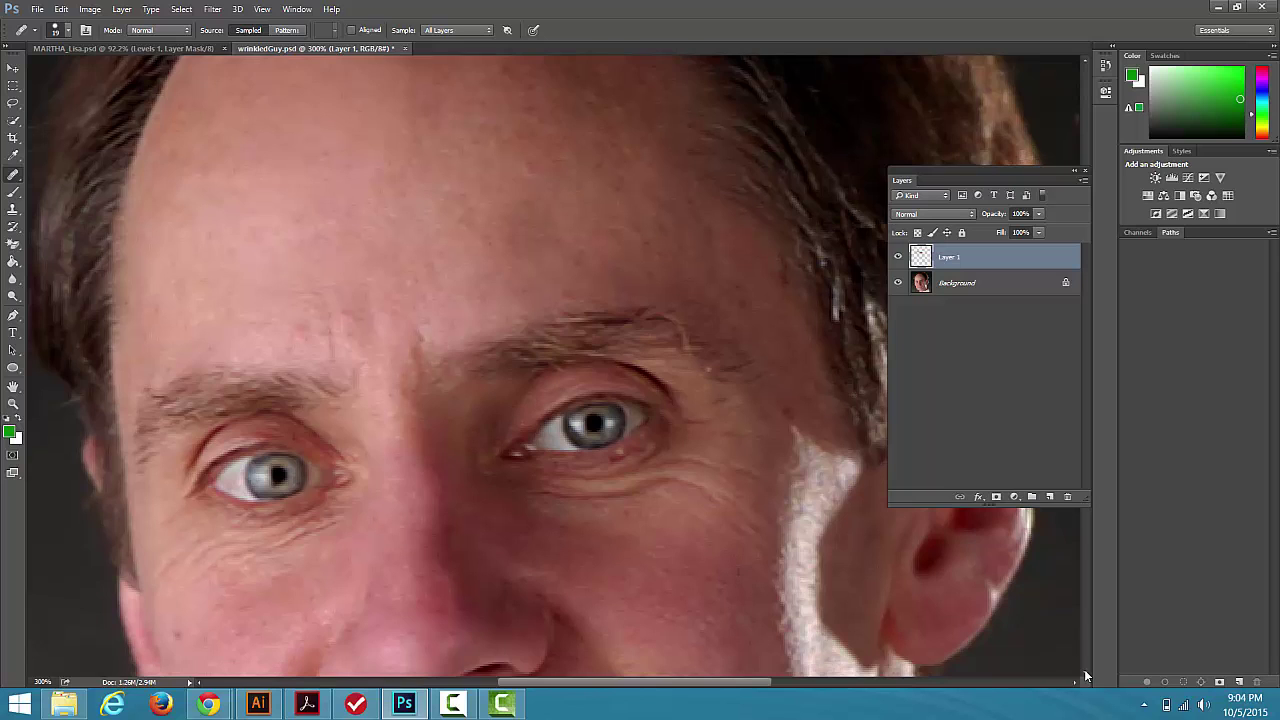
{"action": "left_click", "coordinate": [1085, 677]}
{"action": "left_click", "coordinate": [1085, 677]}
{"action": "left_click", "coordinate": [1085, 677]}
{"action": "left_click", "coordinate": [1085, 677]}
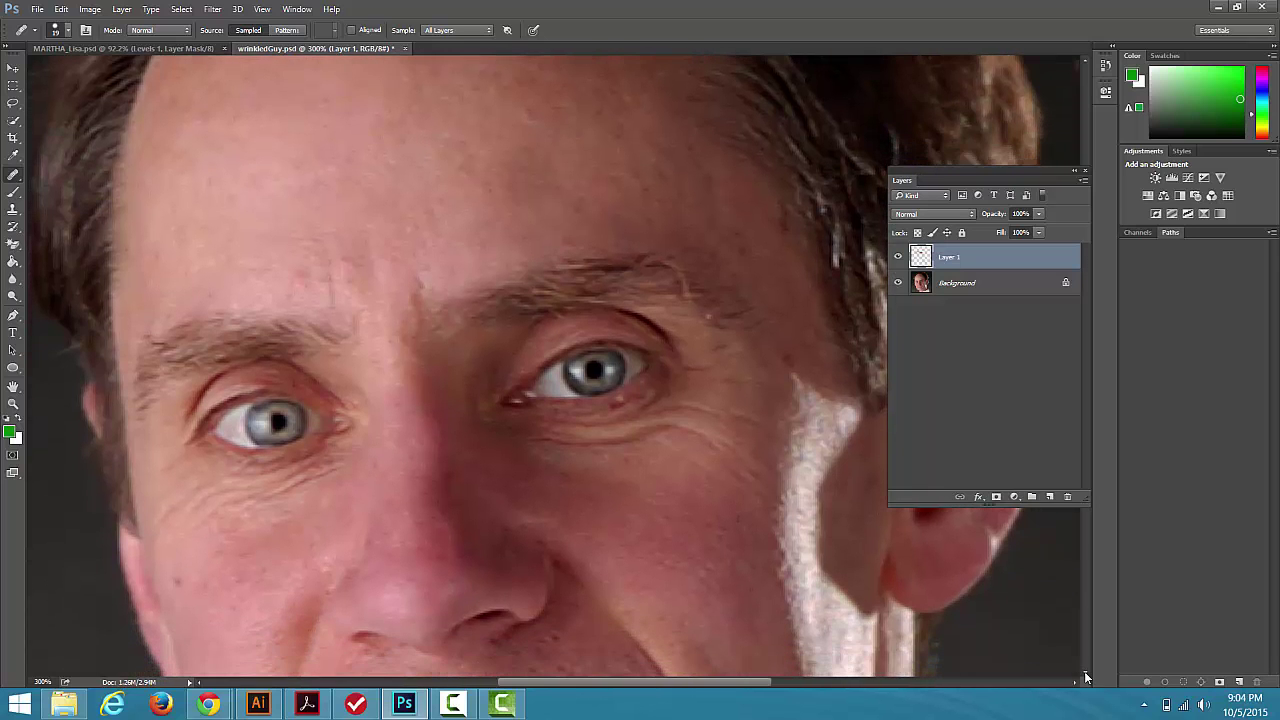
{"action": "left_click", "coordinate": [1085, 677]}
{"action": "left_click", "coordinate": [338, 272]}
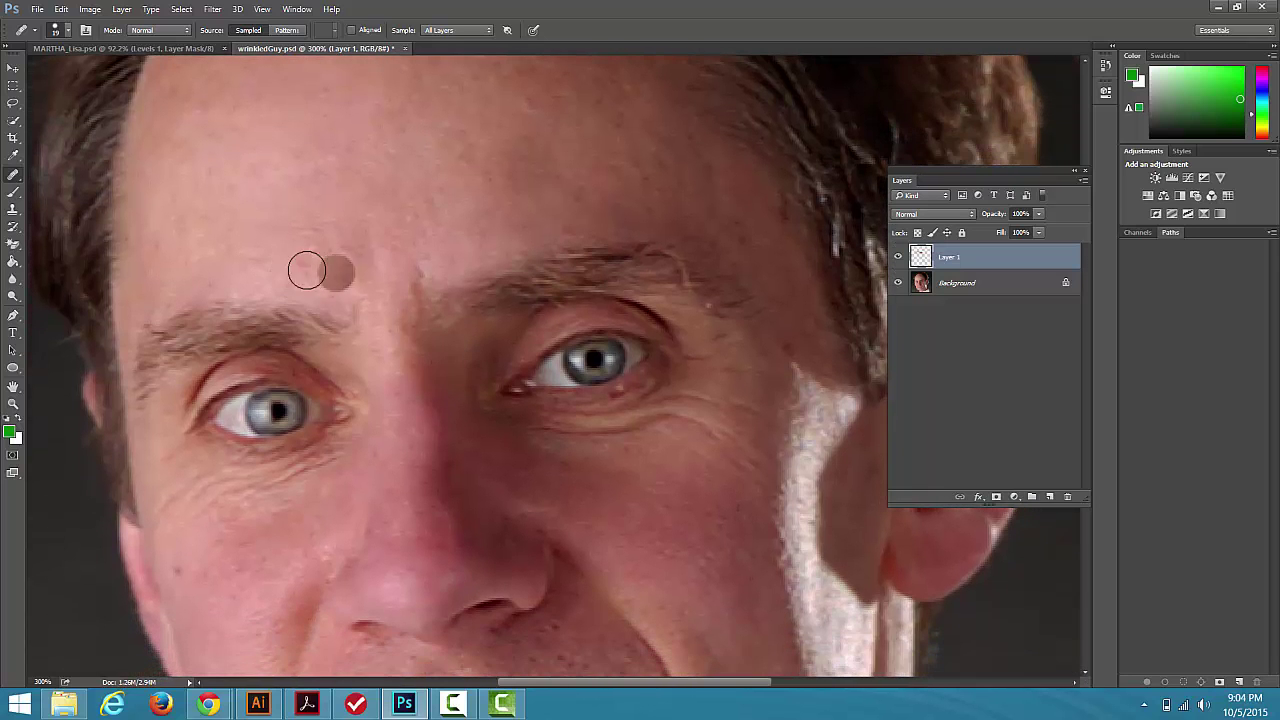
{"action": "left_click", "coordinate": [335, 200]}
{"action": "left_click", "coordinate": [348, 274]}
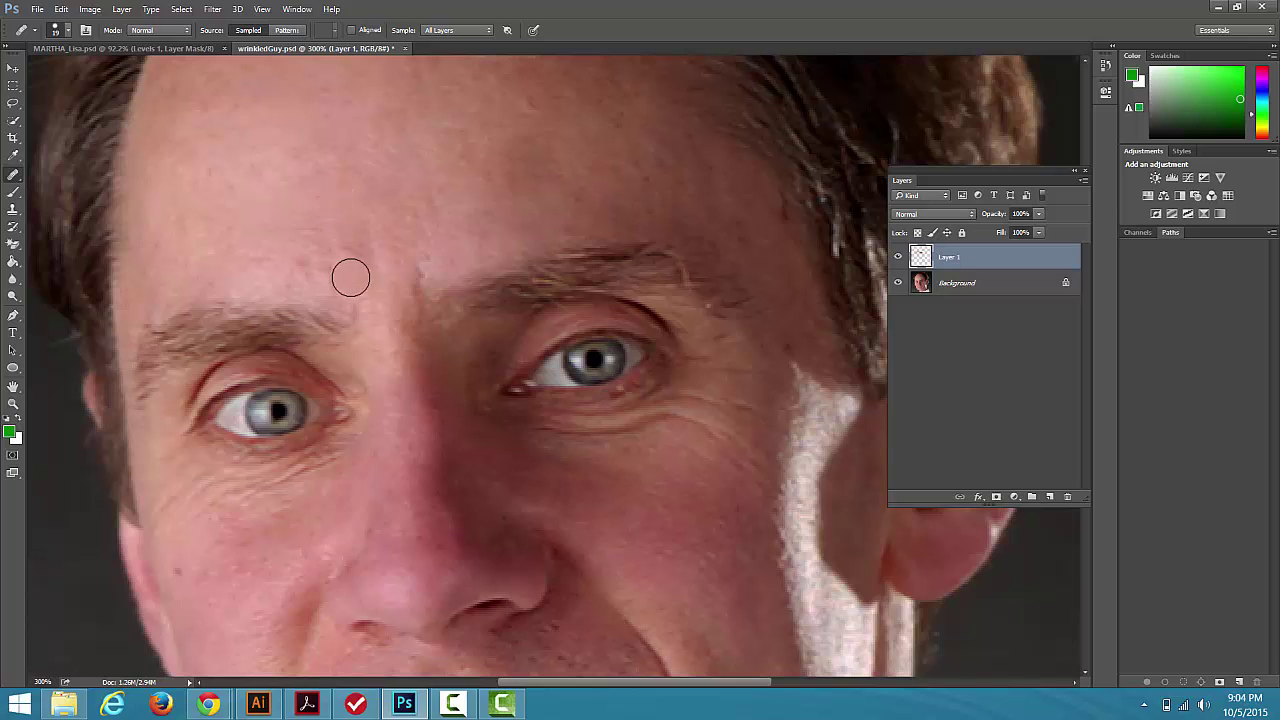
{"action": "left_click", "coordinate": [293, 265]}
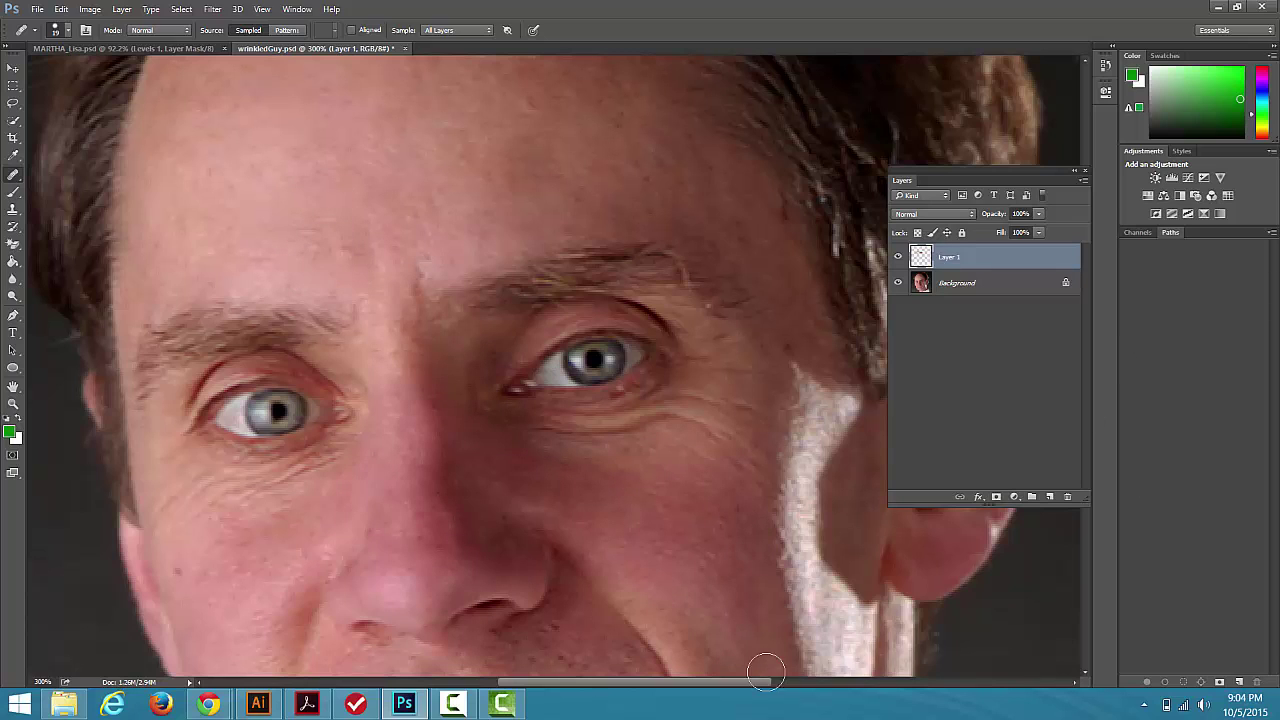
Sample smooth forehead skin and heal the wrinkles beneath the left eye and upper cheek
{"action": "left_click", "coordinate": [345, 448]}
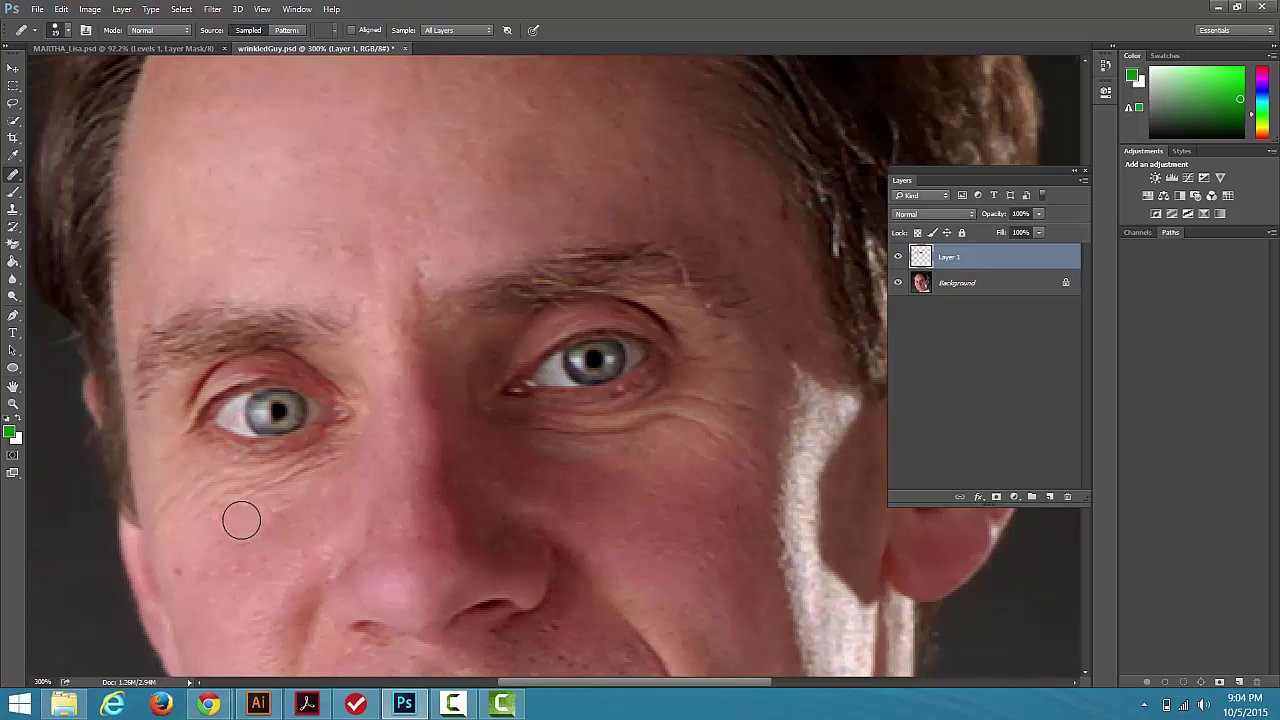
{"action": "left_click", "coordinate": [296, 466]}
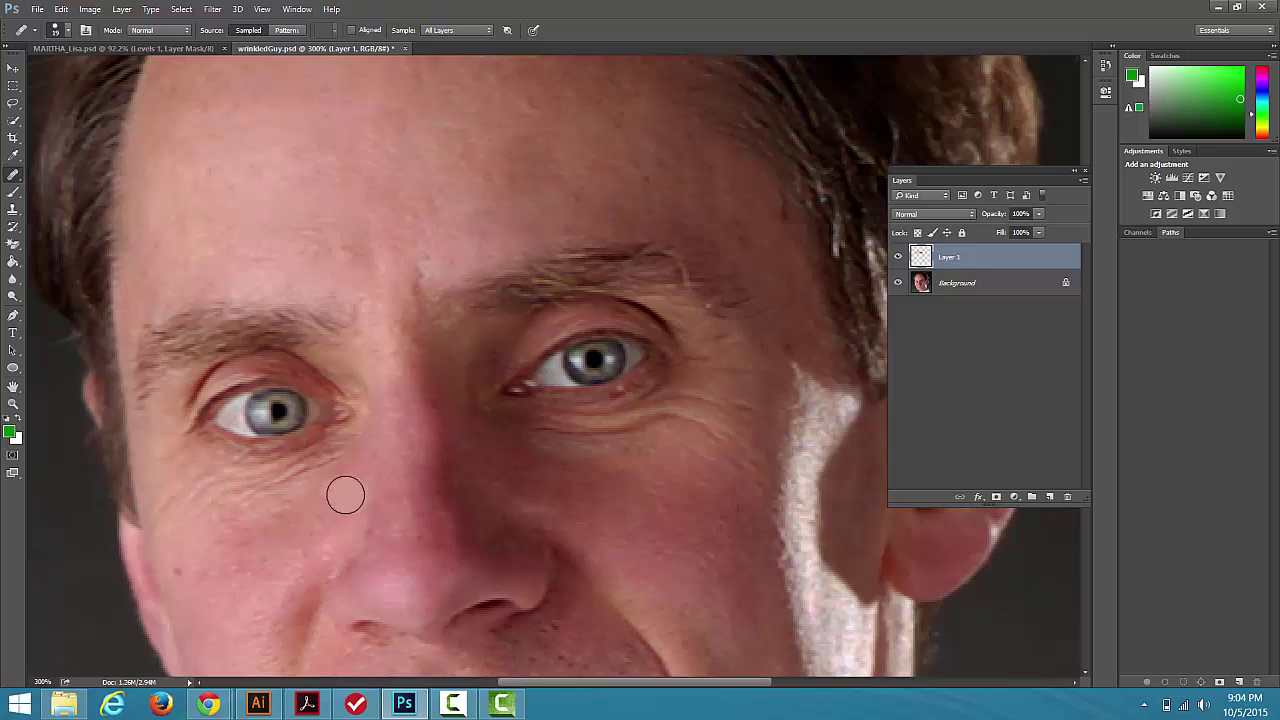
{"action": "left_click", "coordinate": [260, 98], "text": "alt"}
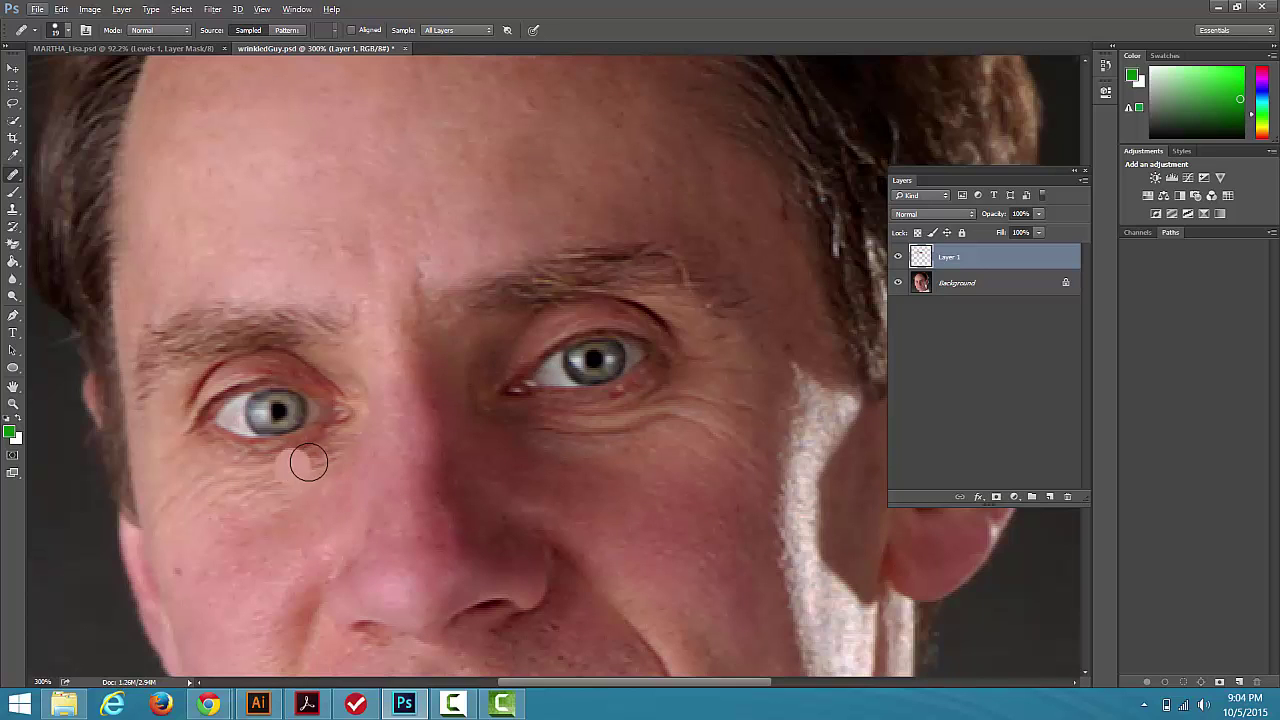
{"action": "mouse_move", "coordinate": [342, 453]}
{"action": "left_mouse_down"}
{"action": "mouse_move", "coordinate": [243, 466]}
{"action": "mouse_move", "coordinate": [170, 507]}
{"action": "left_mouse_up"}
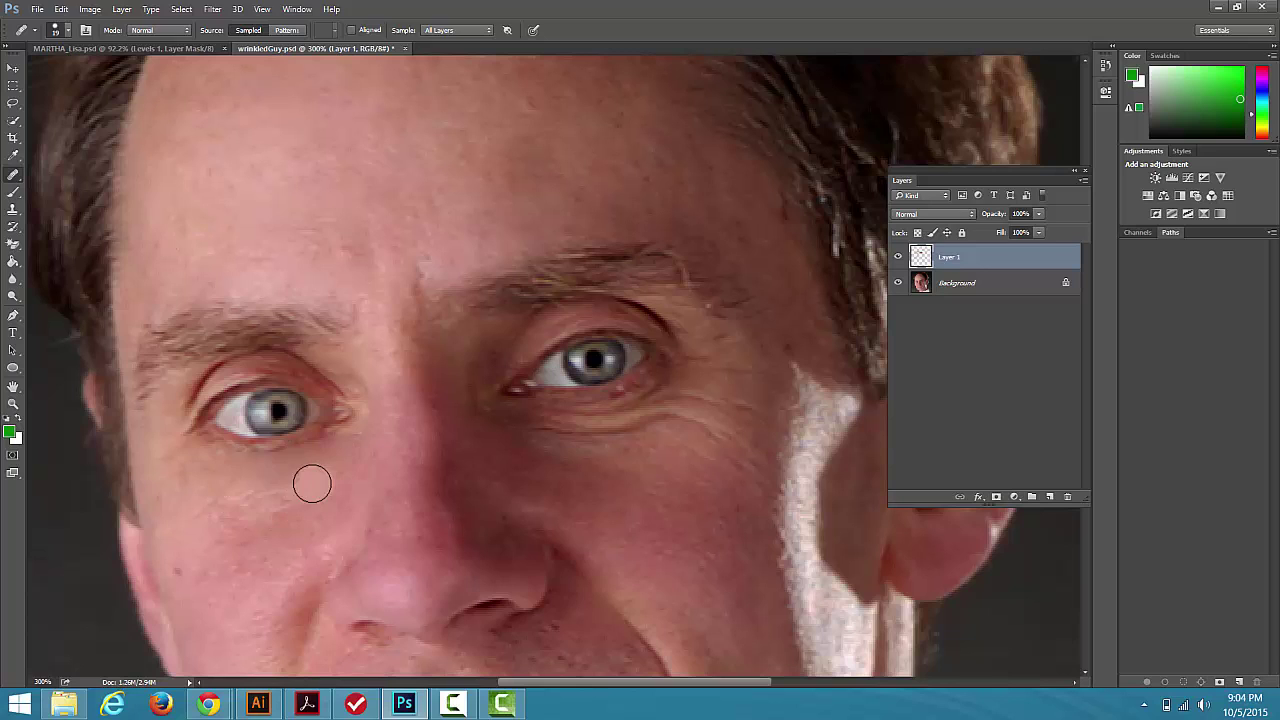
{"action": "mouse_move", "coordinate": [311, 483]}
{"action": "left_mouse_down"}
{"action": "mouse_move", "coordinate": [194, 520]}
{"action": "mouse_move", "coordinate": [271, 526]}
{"action": "mouse_move", "coordinate": [220, 529]}
{"action": "left_mouse_up"}
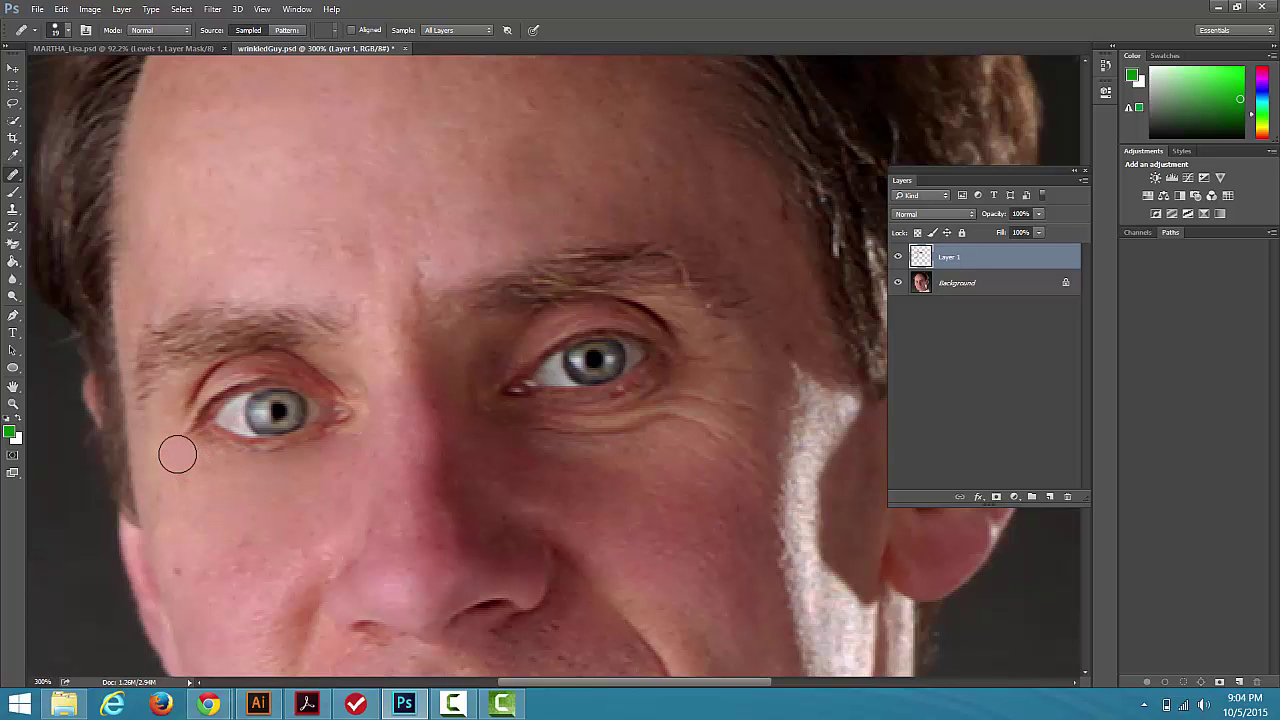
{"action": "left_click_drag", "start_coordinate": [177, 451], "coordinate": [178, 462]}
Heal the small lines on the nose
{"action": "left_click", "coordinate": [486, 506]}
{"action": "left_click_drag", "start_coordinate": [523, 531], "coordinate": [525, 550]}
{"action": "left_click_drag", "start_coordinate": [638, 688], "coordinate": [670, 688]}
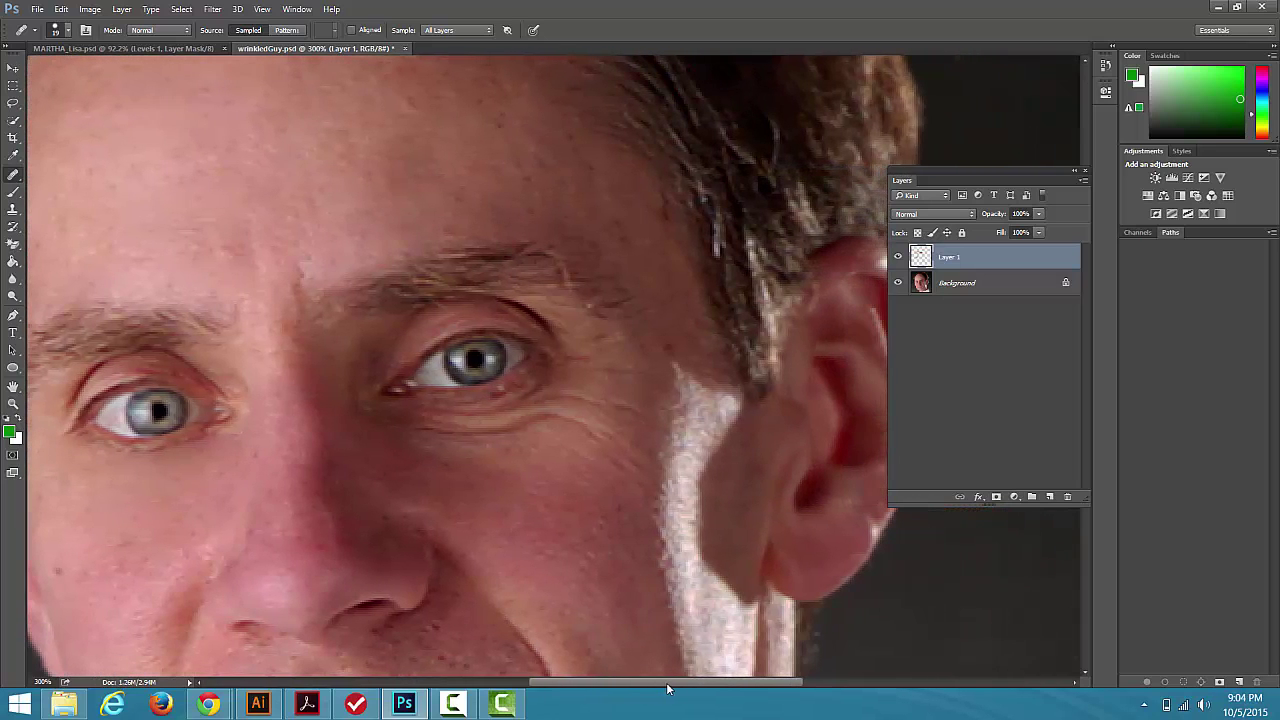
Switch to the Patch Tool and outline the crow's-feet beside the right eye
{"action": "right_click", "coordinate": [12, 176]}
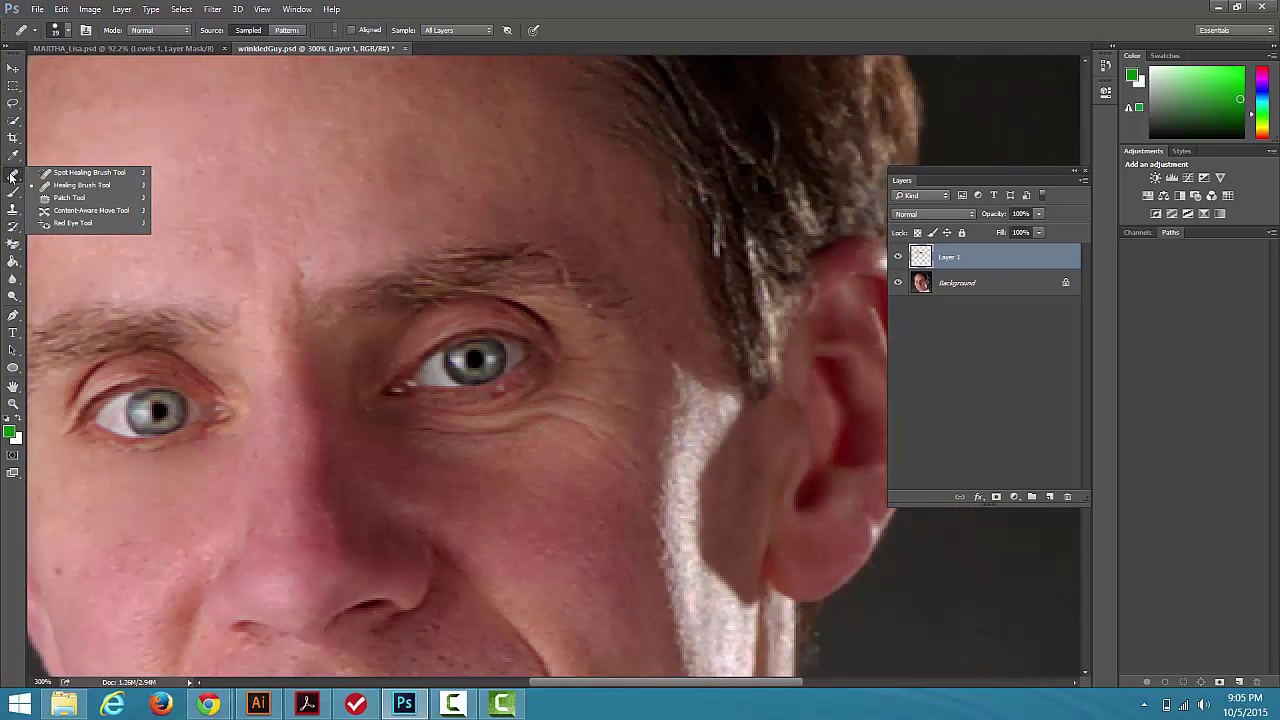
{"action": "left_click", "coordinate": [60, 197]}
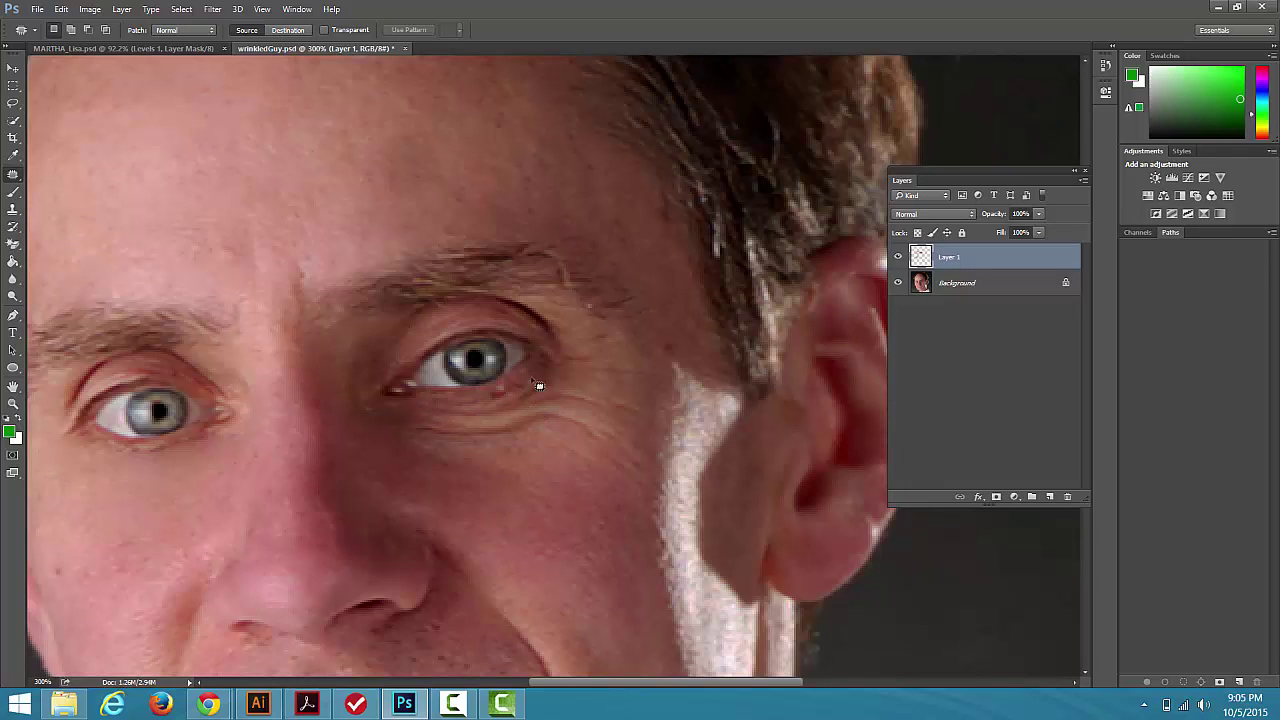
{"action": "left_click_drag", "start_coordinate": [566, 358], "coordinate": [557, 408]}
{"action": "mouse_move", "coordinate": [640, 406]}
{"action": "left_mouse_down"}
{"action": "mouse_move", "coordinate": [627, 354]}
{"action": "mouse_move", "coordinate": [574, 366]}
{"action": "left_mouse_up"}
Attempt the patch, dismiss the empty-selection error, and toggle Background to inspect Layer 1 alone
{"action": "left_click", "coordinate": [597, 397]}
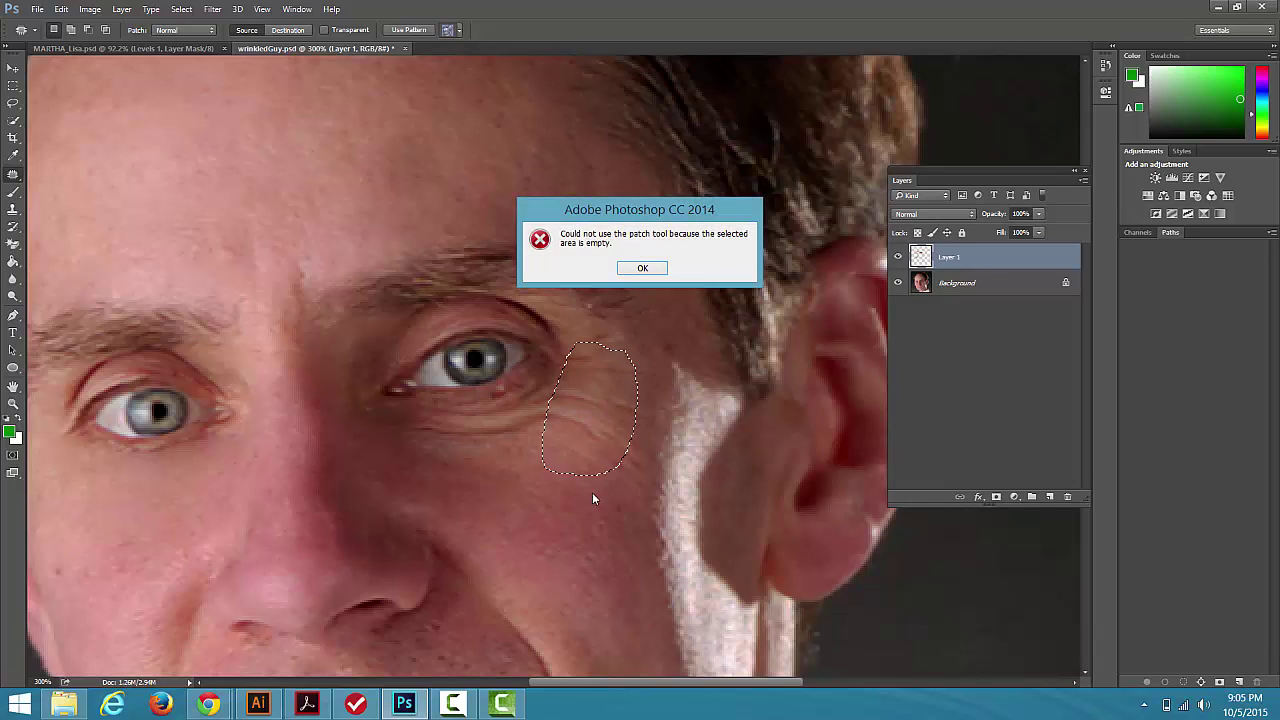
{"action": "left_click", "coordinate": [642, 268]}
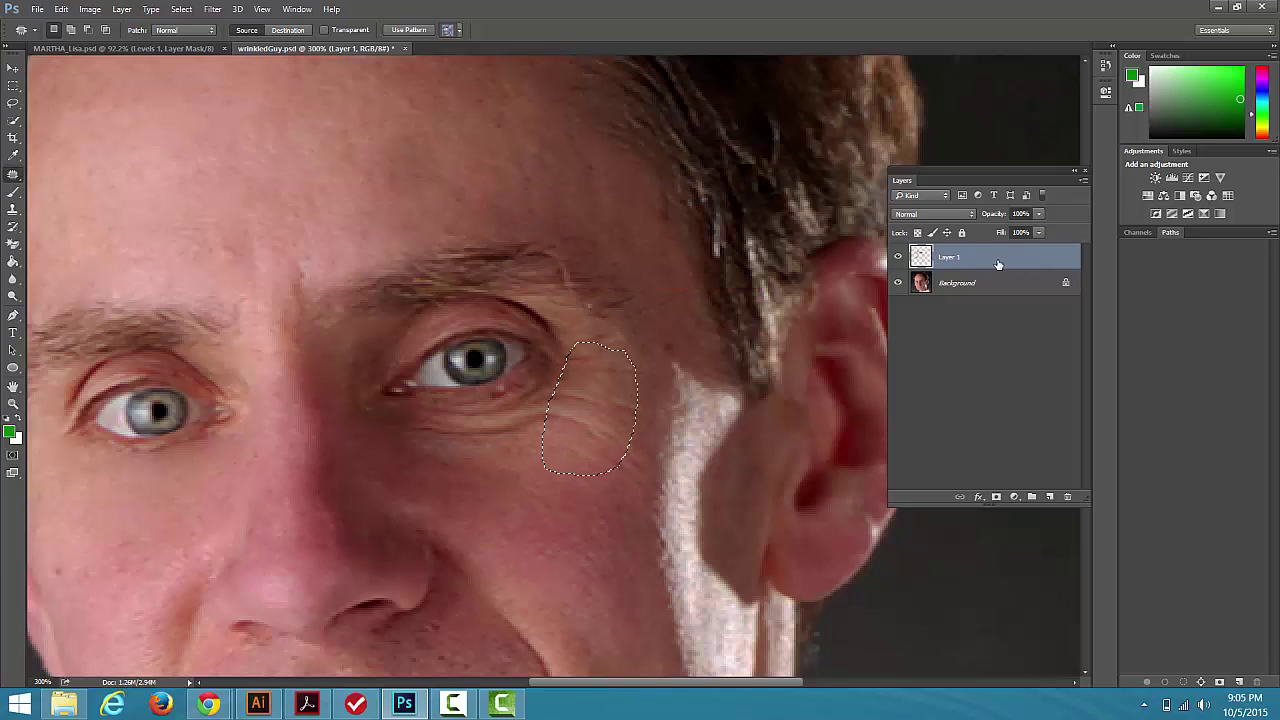
{"action": "left_click", "coordinate": [897, 283]}
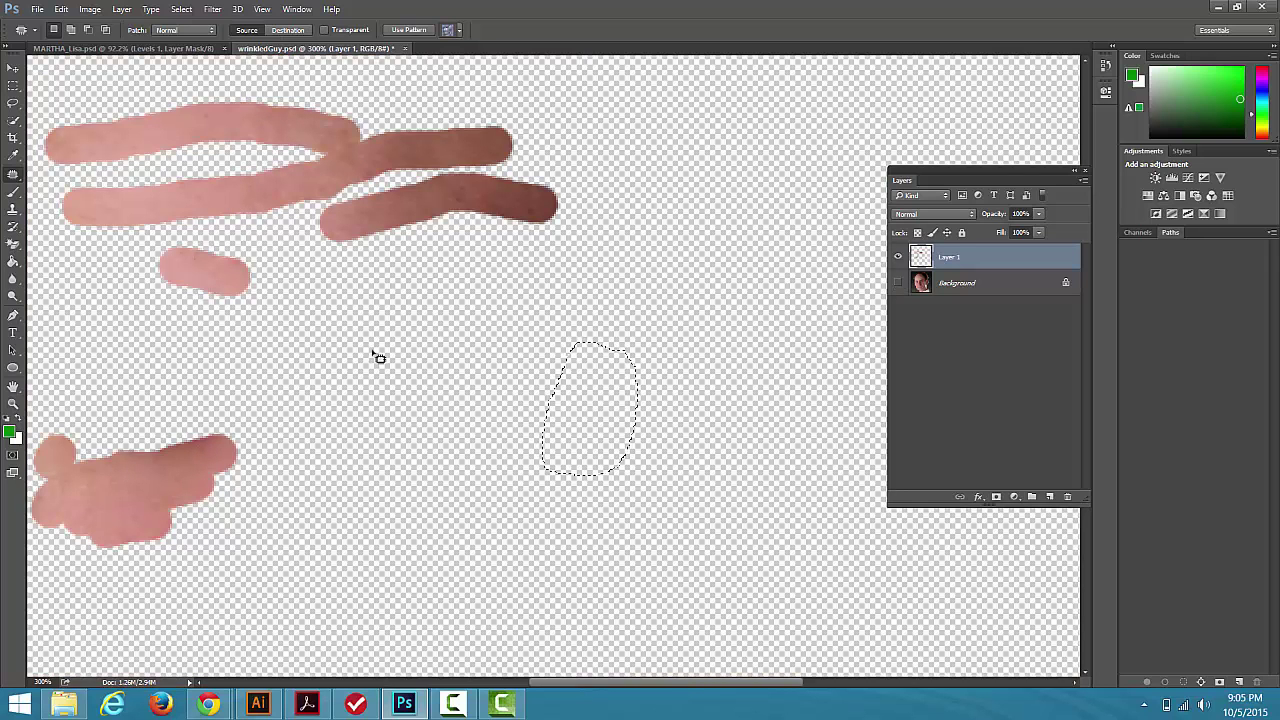
{"action": "left_click", "coordinate": [898, 285]}
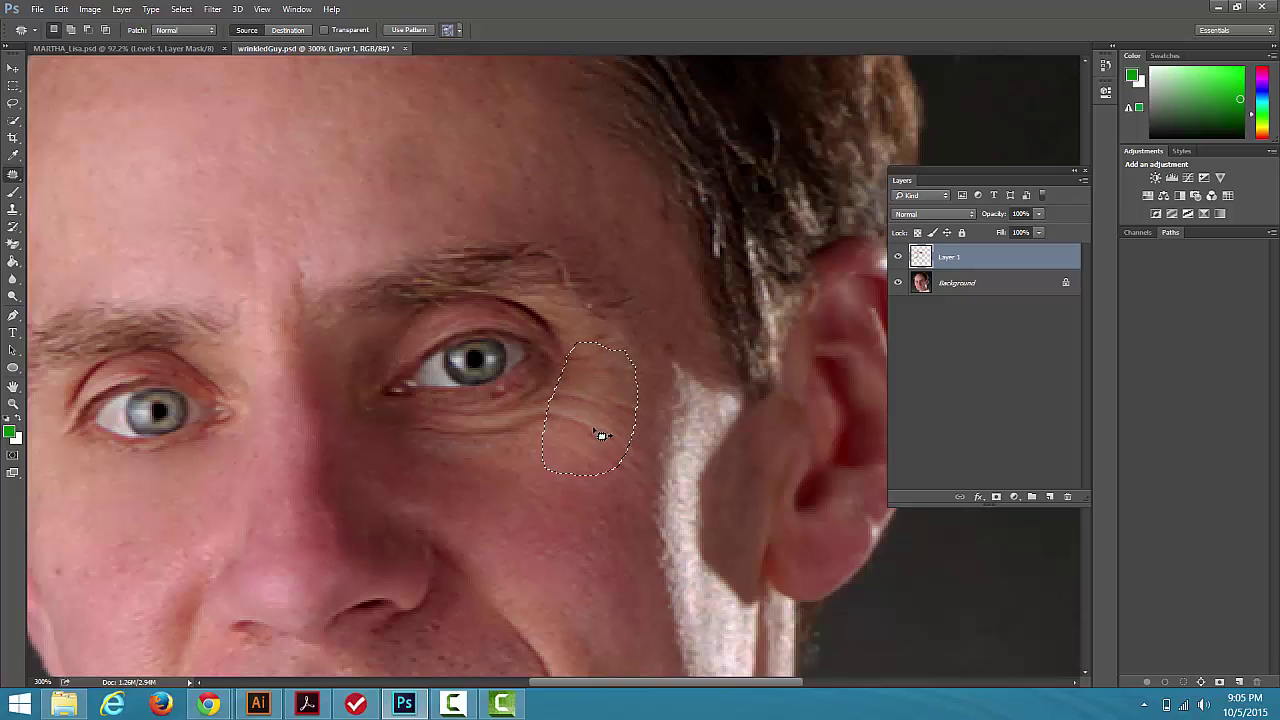
Create a Background copy layer using Duplicate Layer on the Background layer
{"action": "left_click", "coordinate": [1003, 289]}
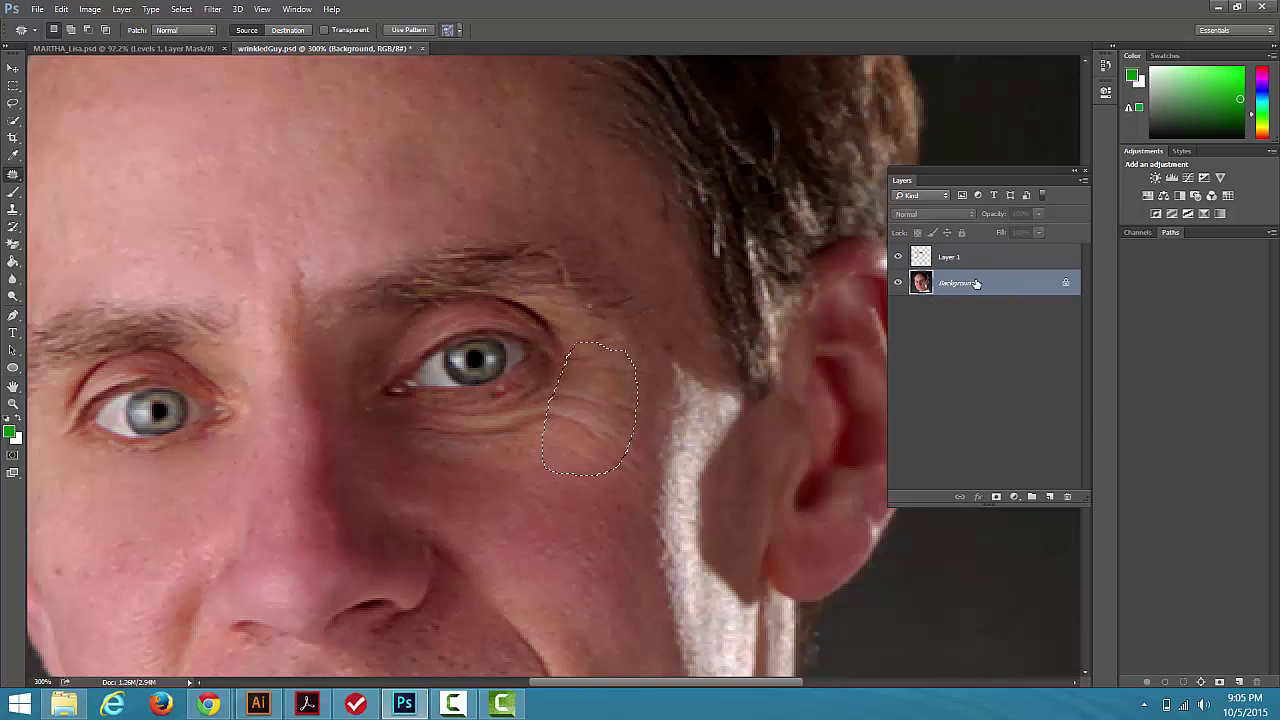
{"action": "right_click", "coordinate": [977, 285]}
{"action": "left_click", "coordinate": [995, 306]}
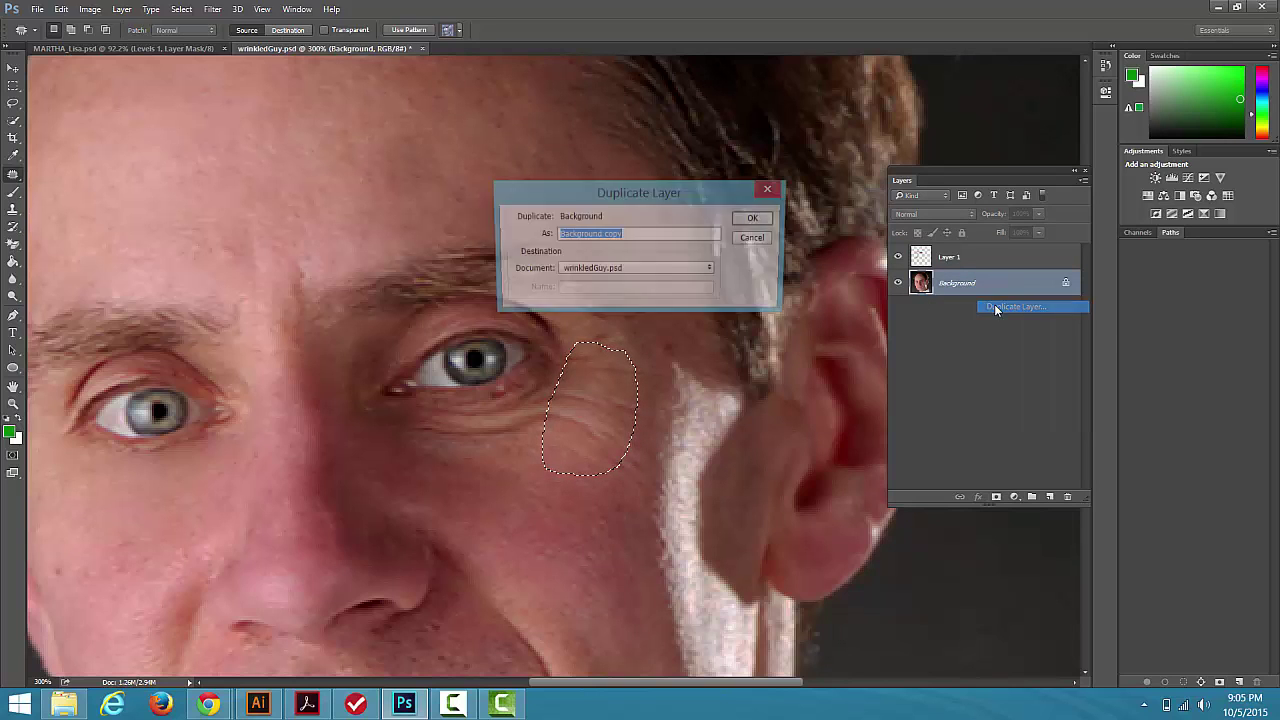
{"action": "left_click", "coordinate": [748, 218]}
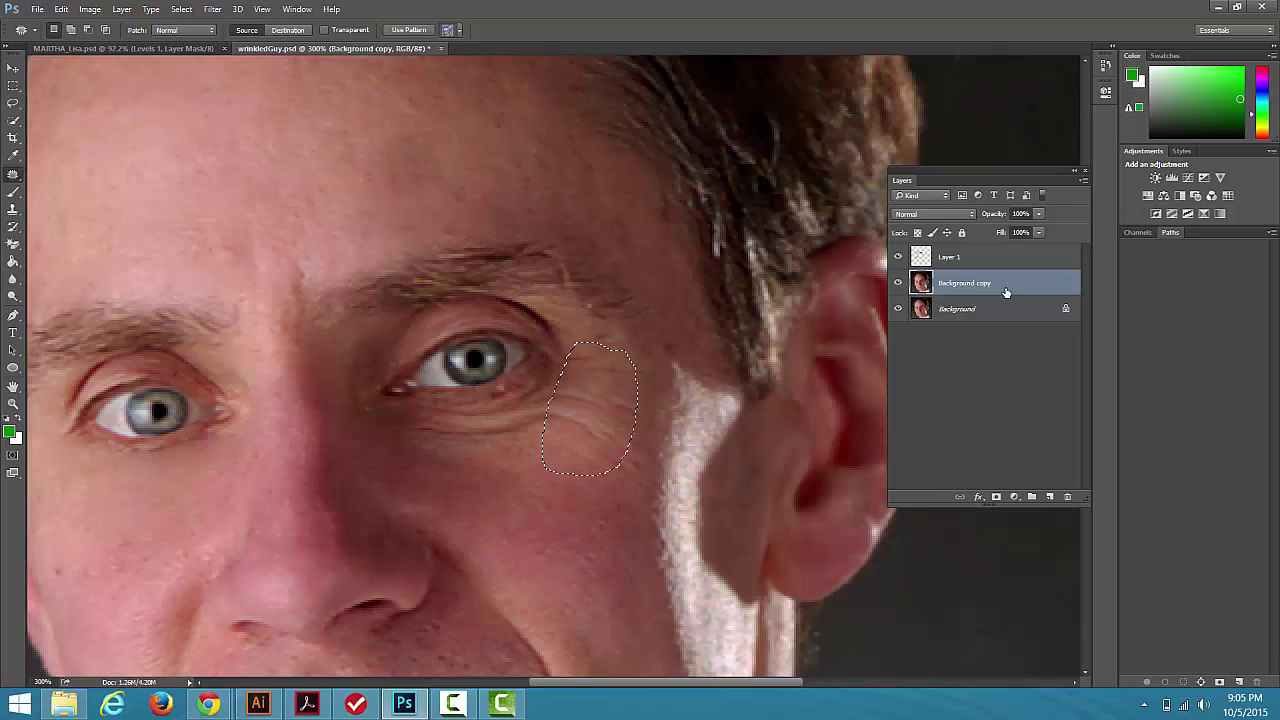
Patch the under-eye wrinkles on Background copy onto smooth skin, deselecting after each patch
{"action": "mouse_move", "coordinate": [649, 424]}
{"action": "left_mouse_down"}
{"action": "mouse_move", "coordinate": [575, 345]}
{"action": "mouse_move", "coordinate": [540, 440]}
{"action": "mouse_move", "coordinate": [587, 425]}
{"action": "mouse_move", "coordinate": [586, 540]}
{"action": "left_mouse_up"}
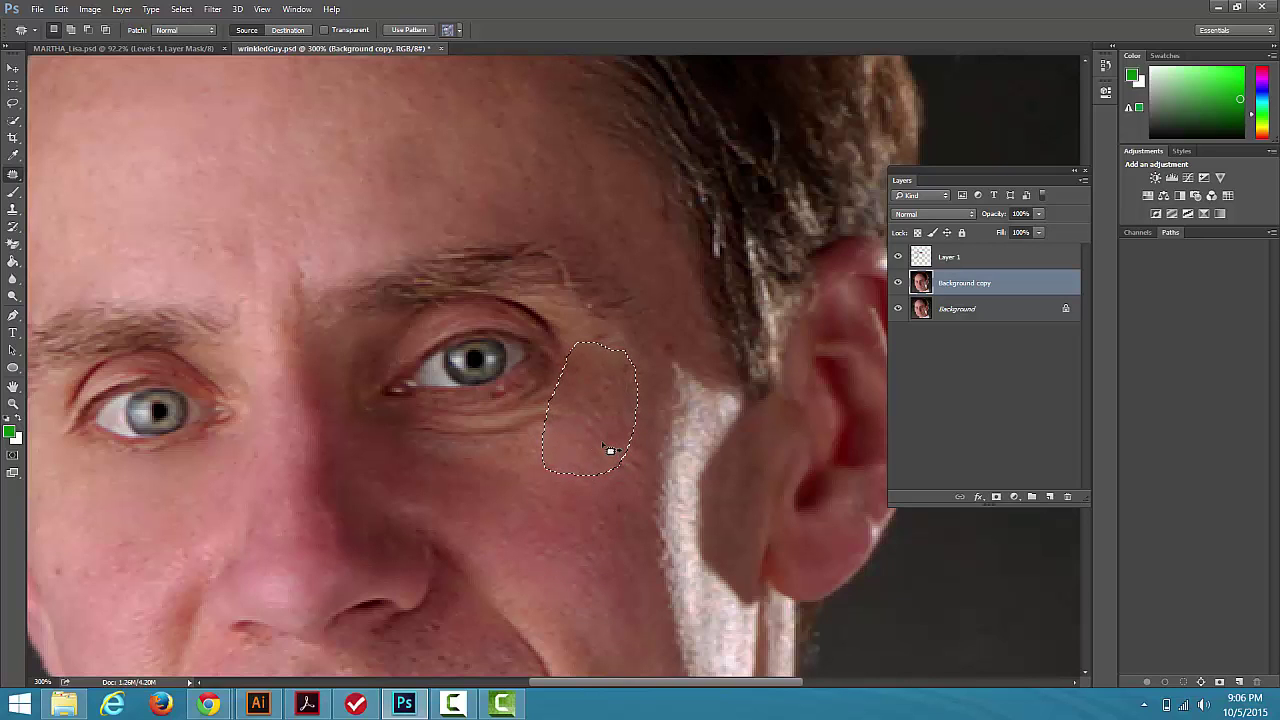
{"action": "key", "text": "ctrl+d"}
{"action": "mouse_move", "coordinate": [386, 423]}
{"action": "left_mouse_down"}
{"action": "mouse_move", "coordinate": [540, 403]}
{"action": "mouse_move", "coordinate": [551, 423]}
{"action": "mouse_move", "coordinate": [490, 451]}
{"action": "mouse_move", "coordinate": [397, 444]}
{"action": "mouse_move", "coordinate": [381, 430]}
{"action": "left_mouse_up"}
{"action": "left_click_drag", "start_coordinate": [464, 426], "coordinate": [514, 498]}
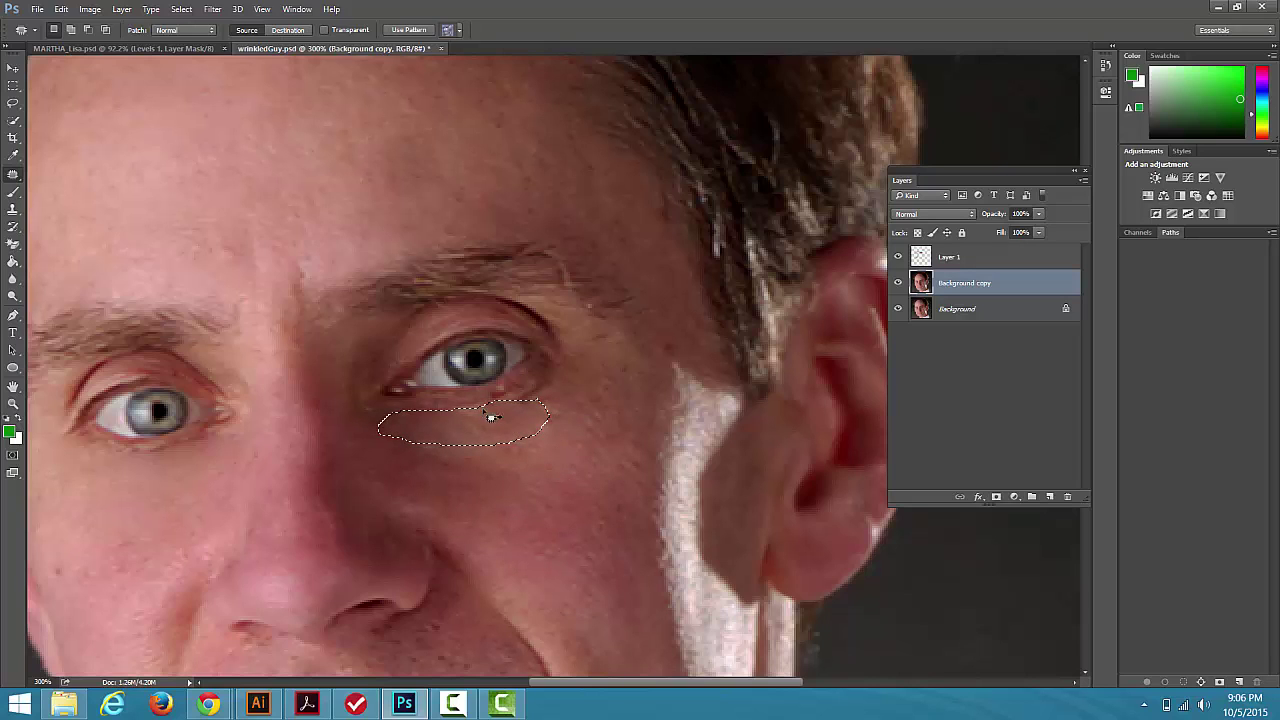
{"action": "key", "text": "ctrl+d"}
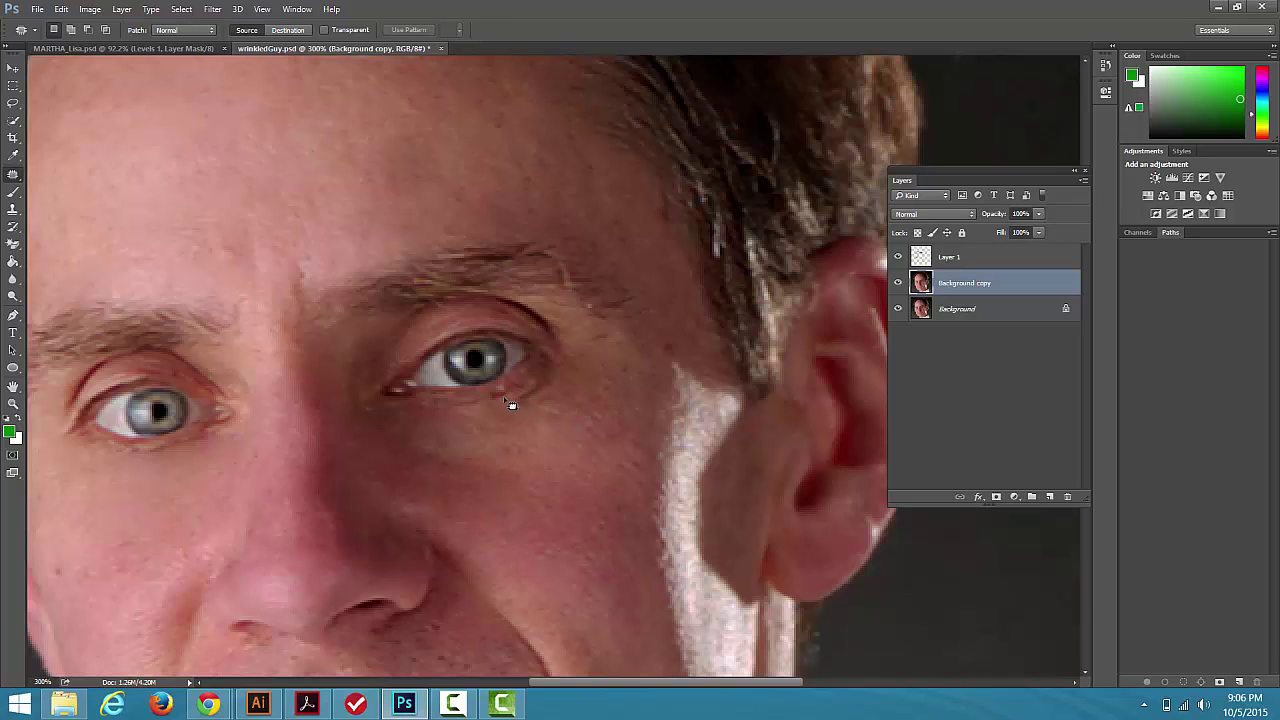
{"action": "left_click_drag", "start_coordinate": [539, 414], "coordinate": [499, 402]}
{"action": "key", "text": "ctrl+d"}
Toggle Background copy's visibility repeatedly to compare the patched skin with the original
{"action": "left_click", "coordinate": [898, 284]}
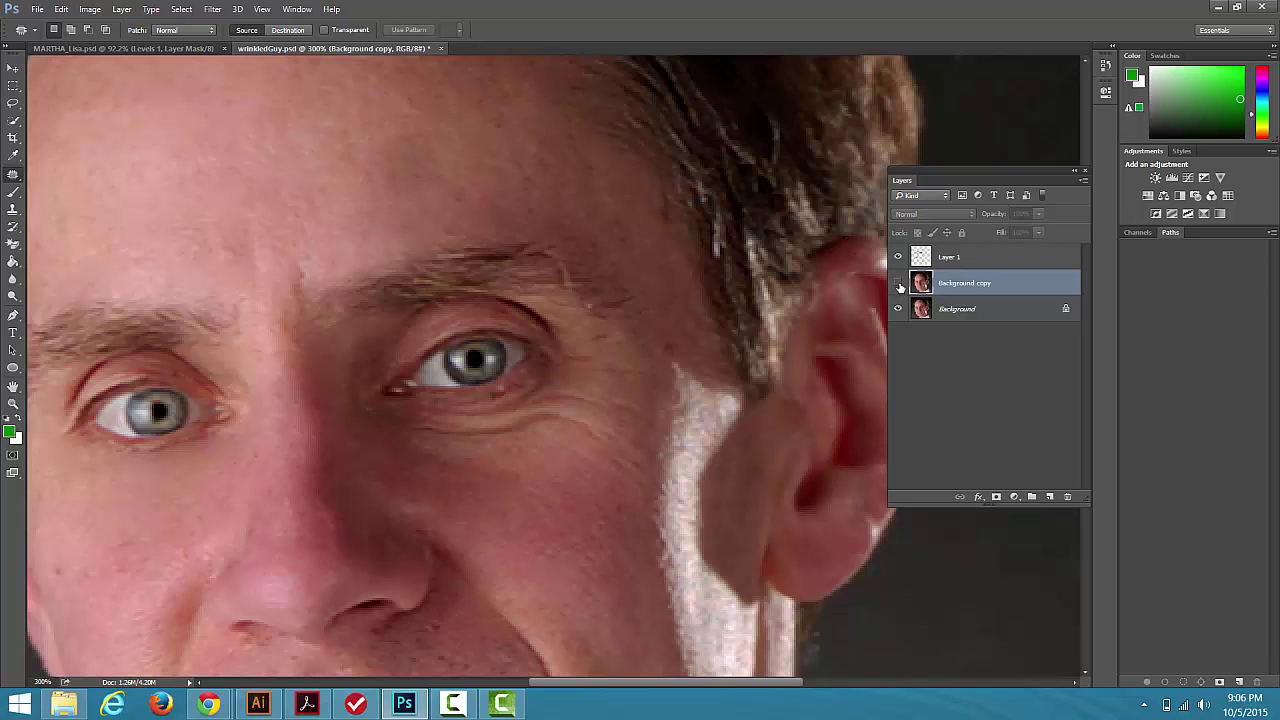
{"action": "left_click", "coordinate": [898, 284]}
{"action": "left_click", "coordinate": [898, 284]}
{"action": "left_click", "coordinate": [898, 284]}
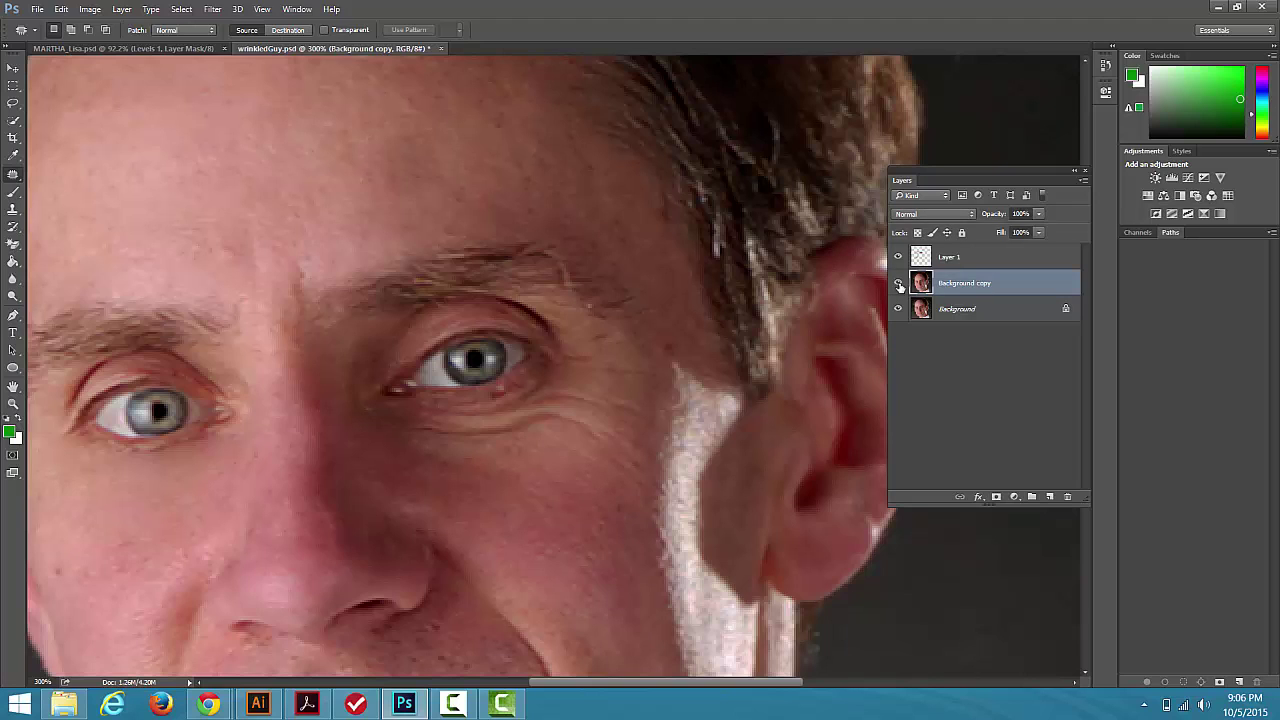
{"action": "left_click", "coordinate": [898, 284]}
{"action": "left_click", "coordinate": [898, 284]}
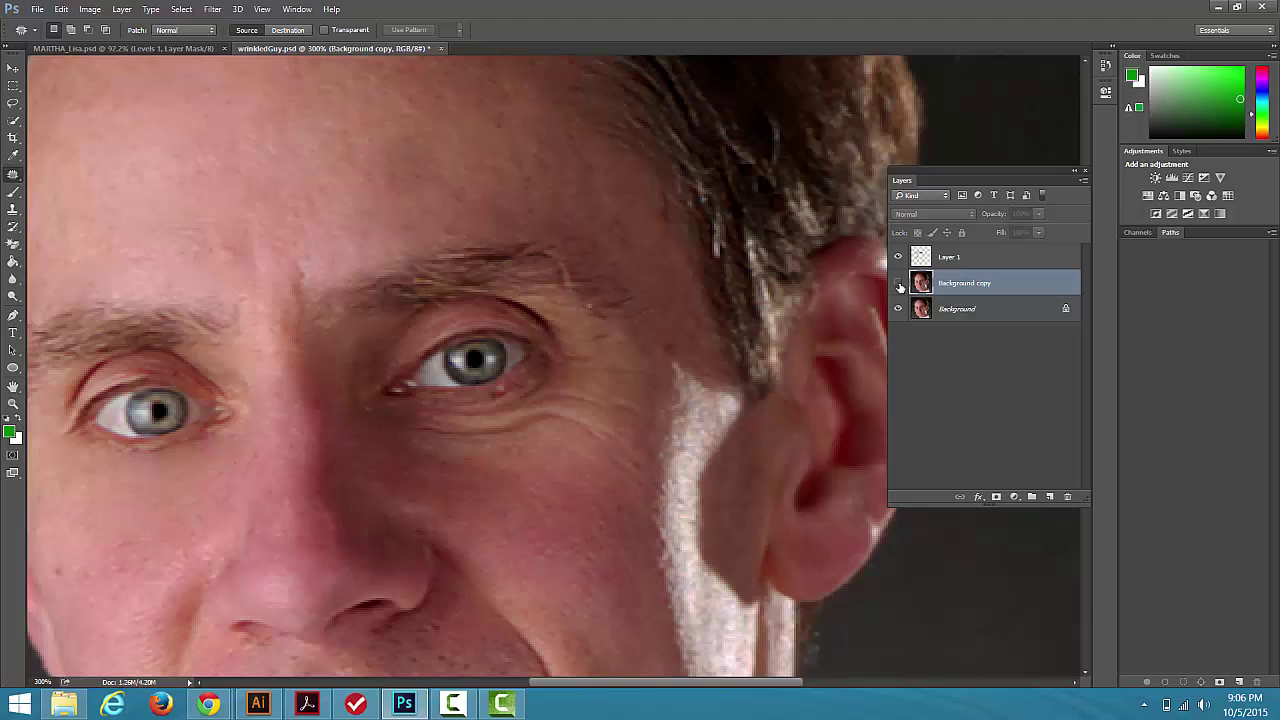
{"action": "left_click", "coordinate": [898, 284]}
Patch the lower-cheek wrinkle near the ear with nearby smooth skin and deselect
{"action": "mouse_move", "coordinate": [632, 437]}
{"action": "left_mouse_down"}
{"action": "mouse_move", "coordinate": [652, 486]}
{"action": "mouse_move", "coordinate": [628, 505]}
{"action": "mouse_move", "coordinate": [606, 491]}
{"action": "mouse_move", "coordinate": [632, 438]}
{"action": "left_mouse_up"}
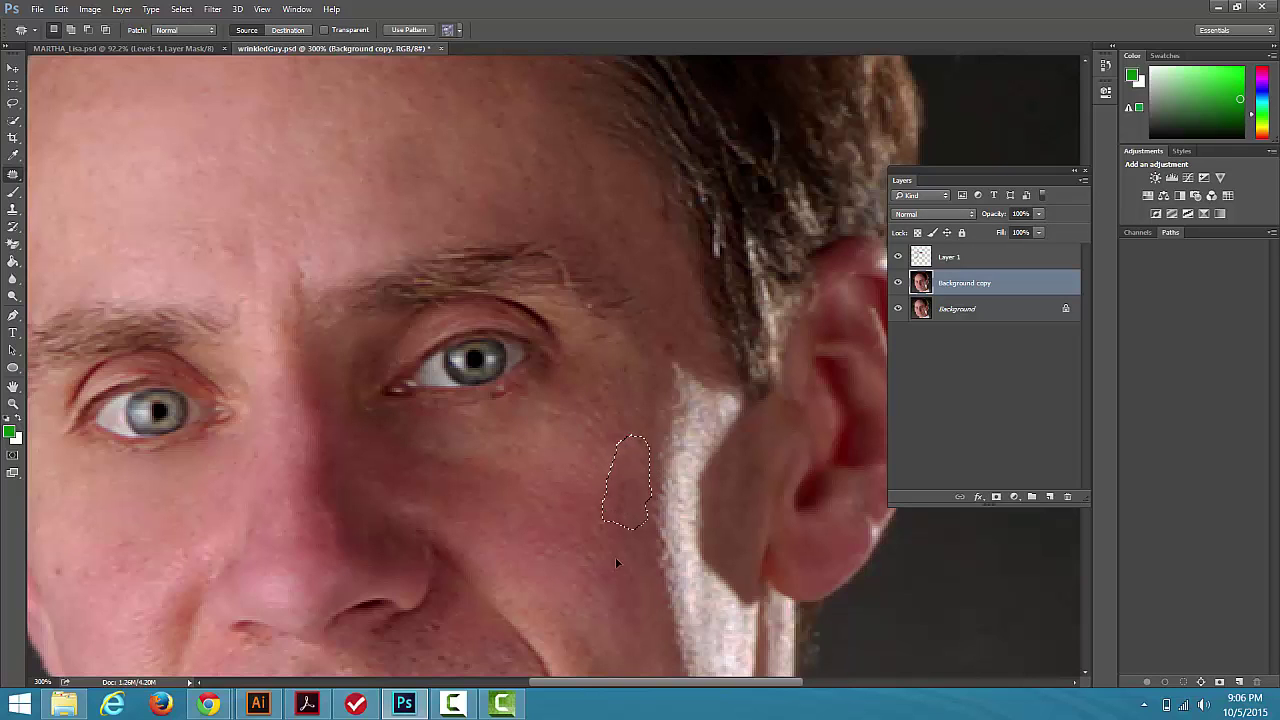
{"action": "left_click_drag", "start_coordinate": [628, 482], "coordinate": [541, 531]}
{"action": "key", "text": "ctrl+d"}
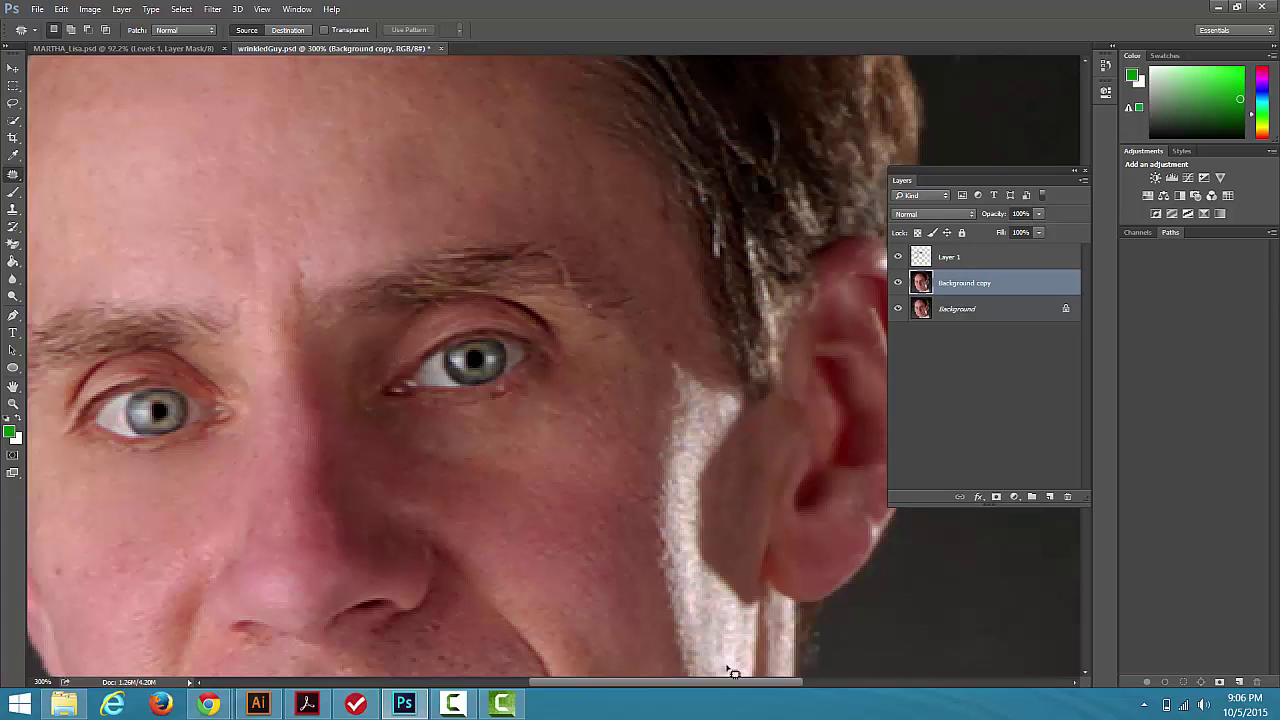
{"action": "left_click_drag", "start_coordinate": [710, 680], "coordinate": [670, 677]}
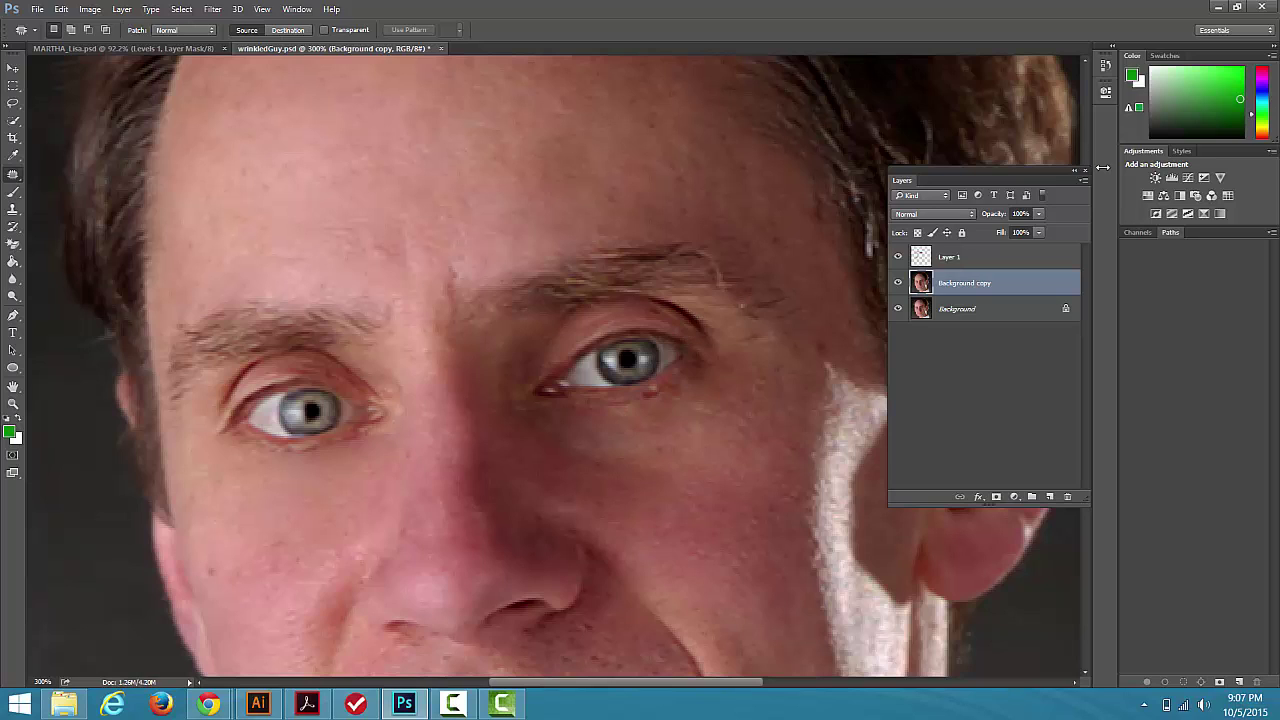
Set Layer 1's opacity to 41% and toggle its visibility to compare
{"action": "left_click", "coordinate": [991, 255]}
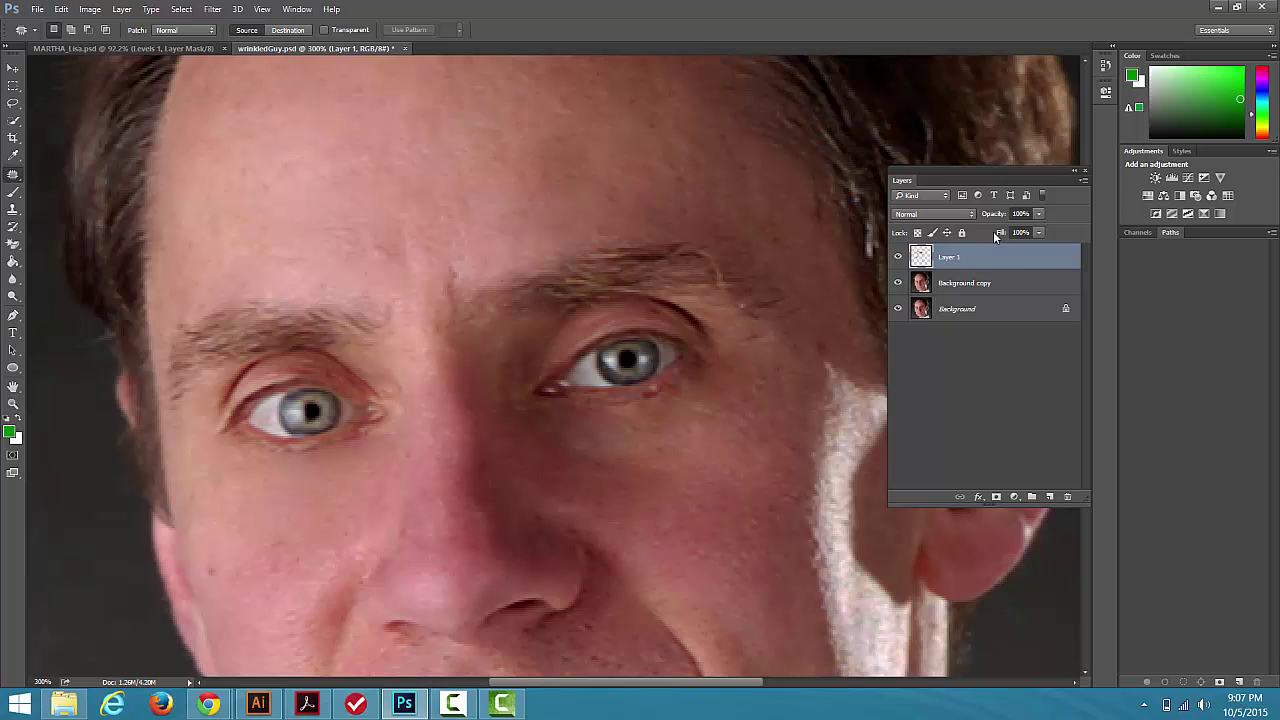
{"action": "left_click", "coordinate": [1039, 214]}
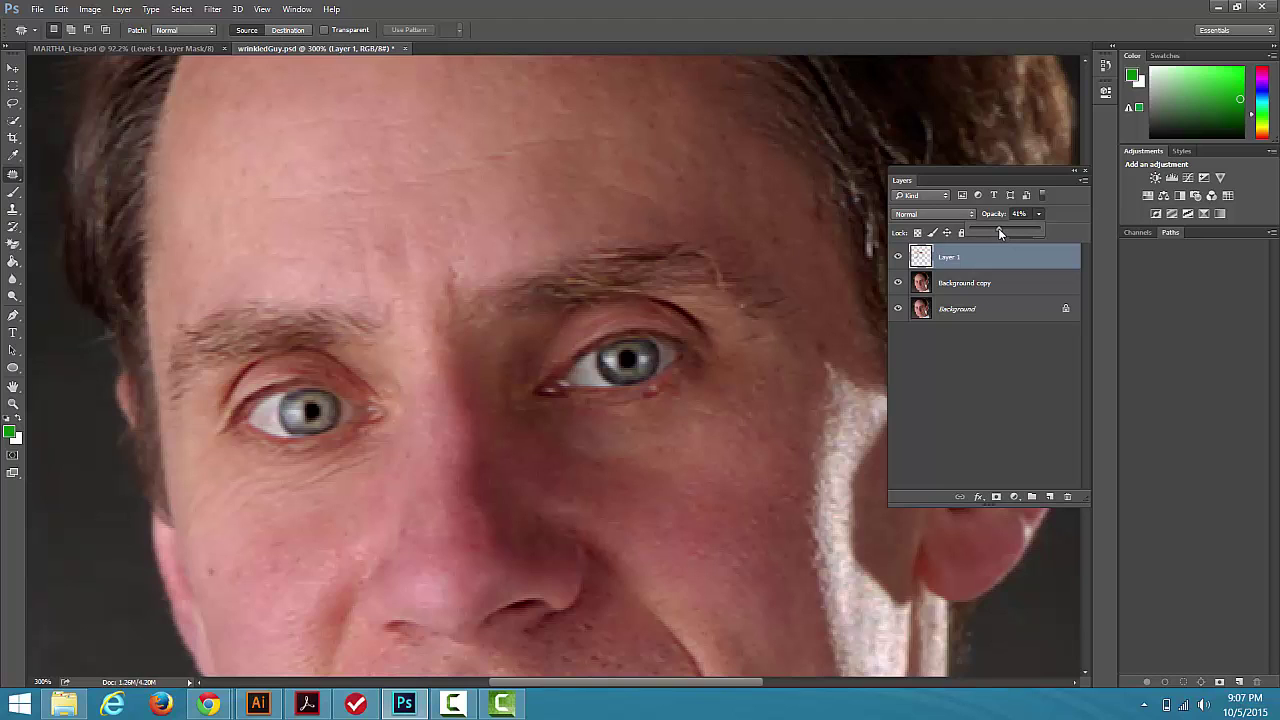
{"action": "left_click", "coordinate": [897, 258]}
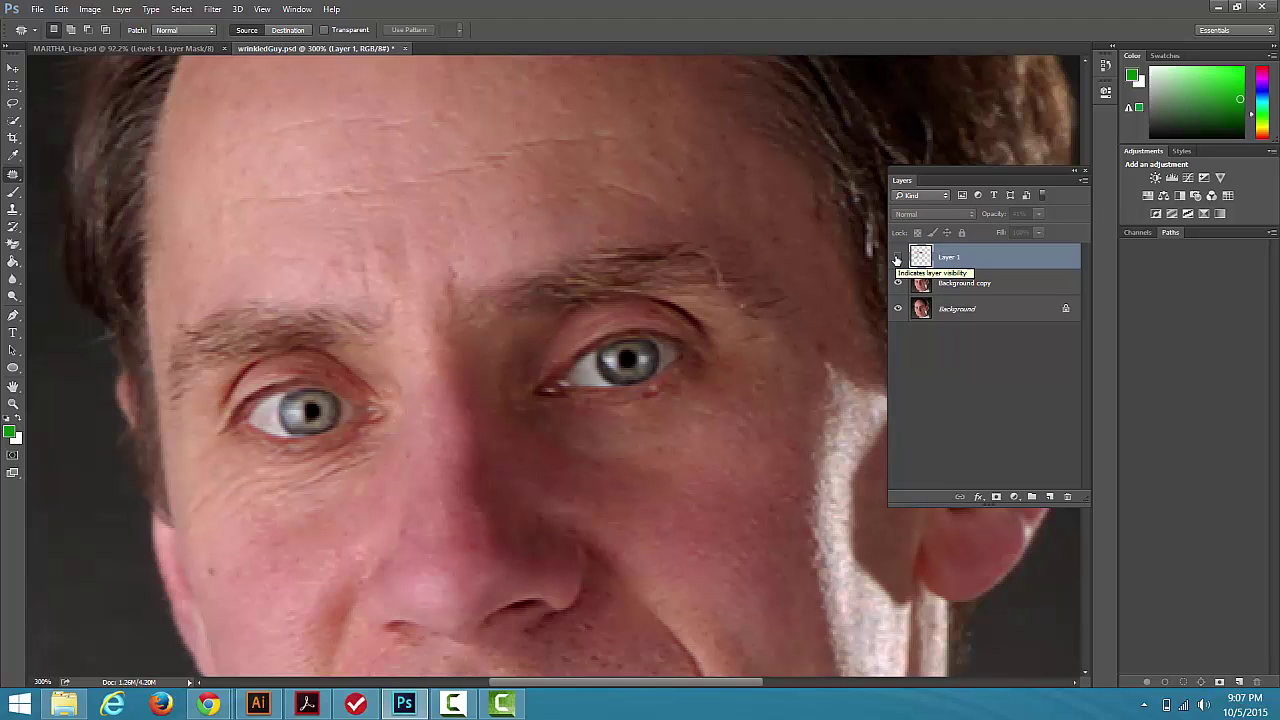
{"action": "left_click", "coordinate": [897, 258]}
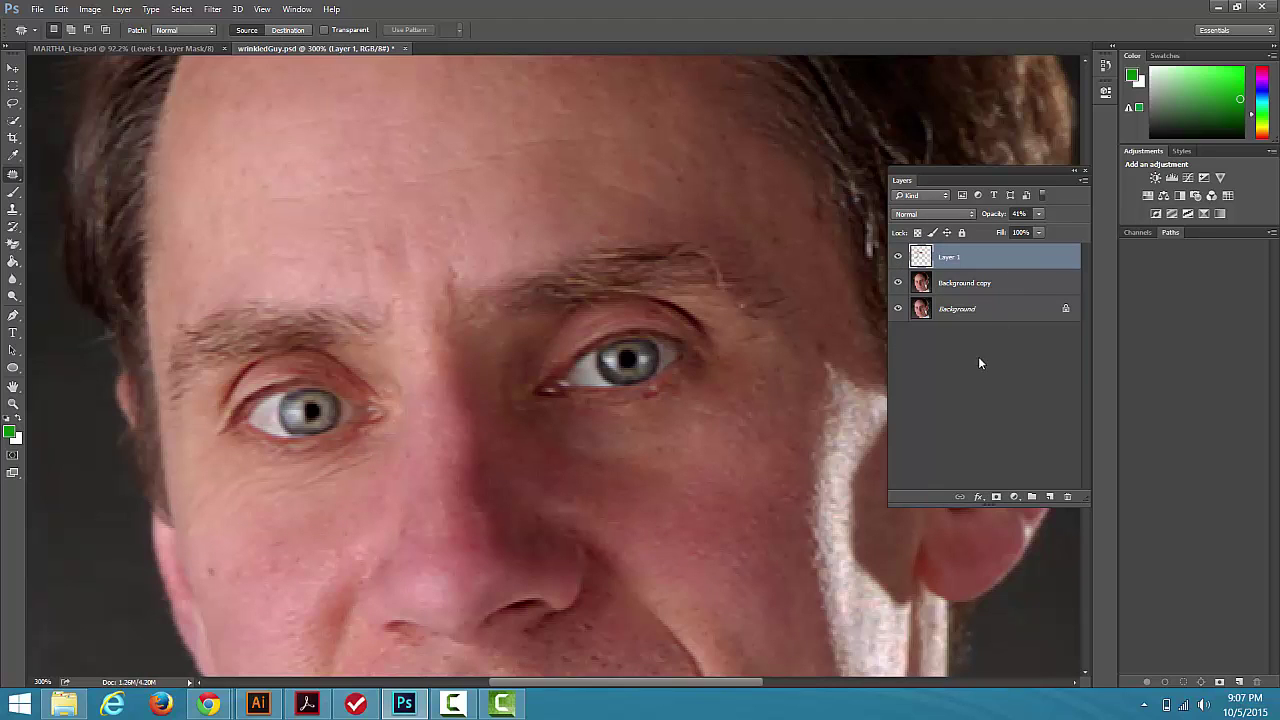
Lower the Background copy layer's opacity to 49%
{"action": "left_click", "coordinate": [973, 287]}
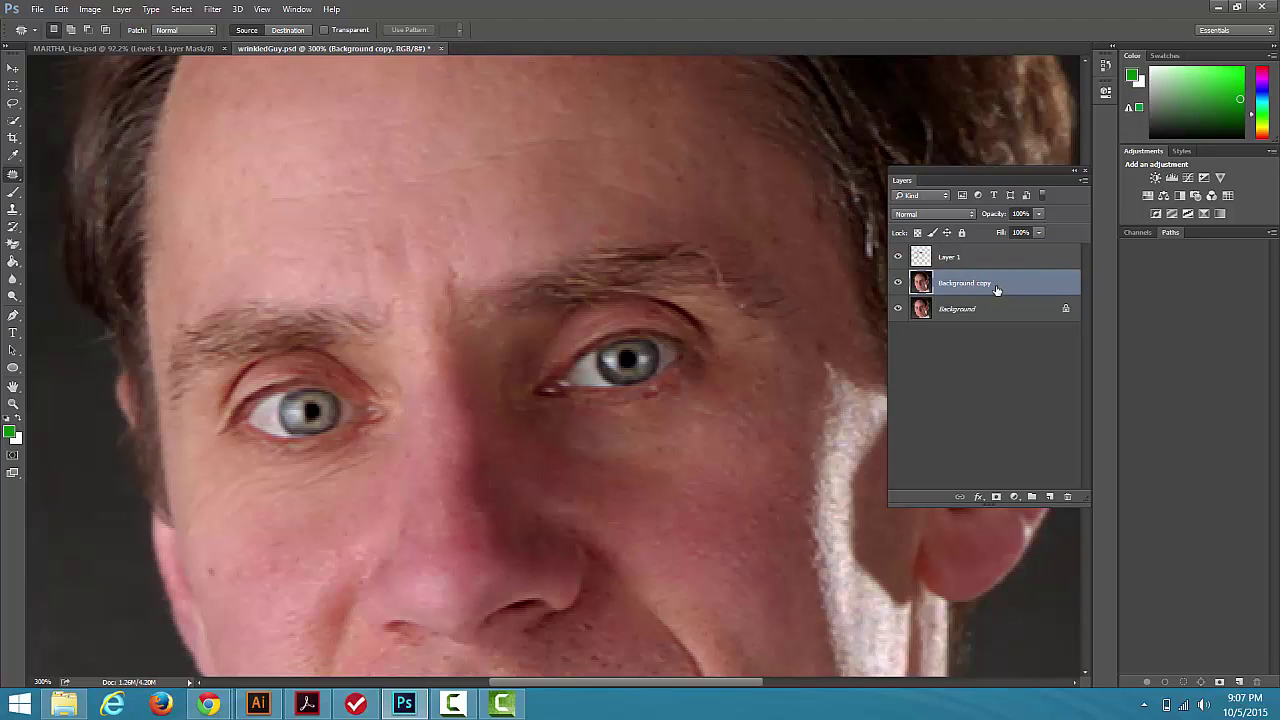
{"action": "left_click", "coordinate": [1038, 214]}
{"action": "left_click_drag", "start_coordinate": [1013, 231], "coordinate": [1011, 231]}
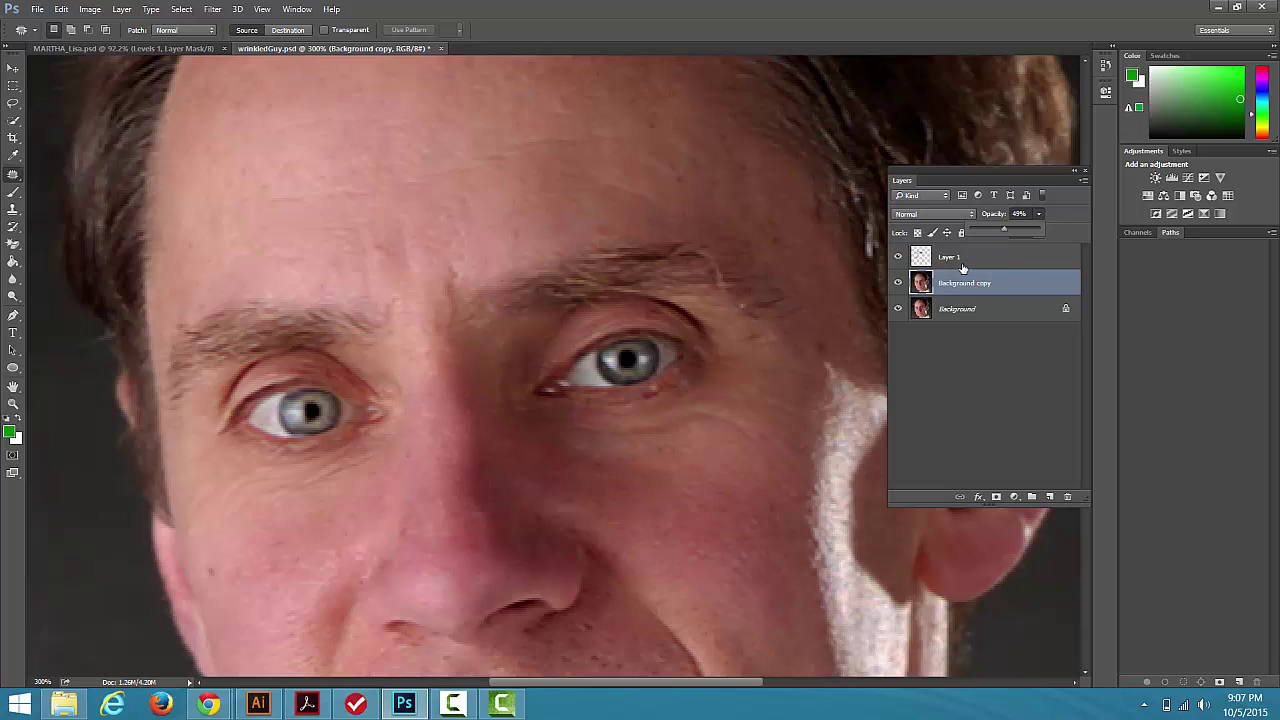
{"action": "left_click", "coordinate": [899, 285]}
Toggle Background copy's visibility to compare the softened patch with the original
{"action": "left_click", "coordinate": [899, 285]}
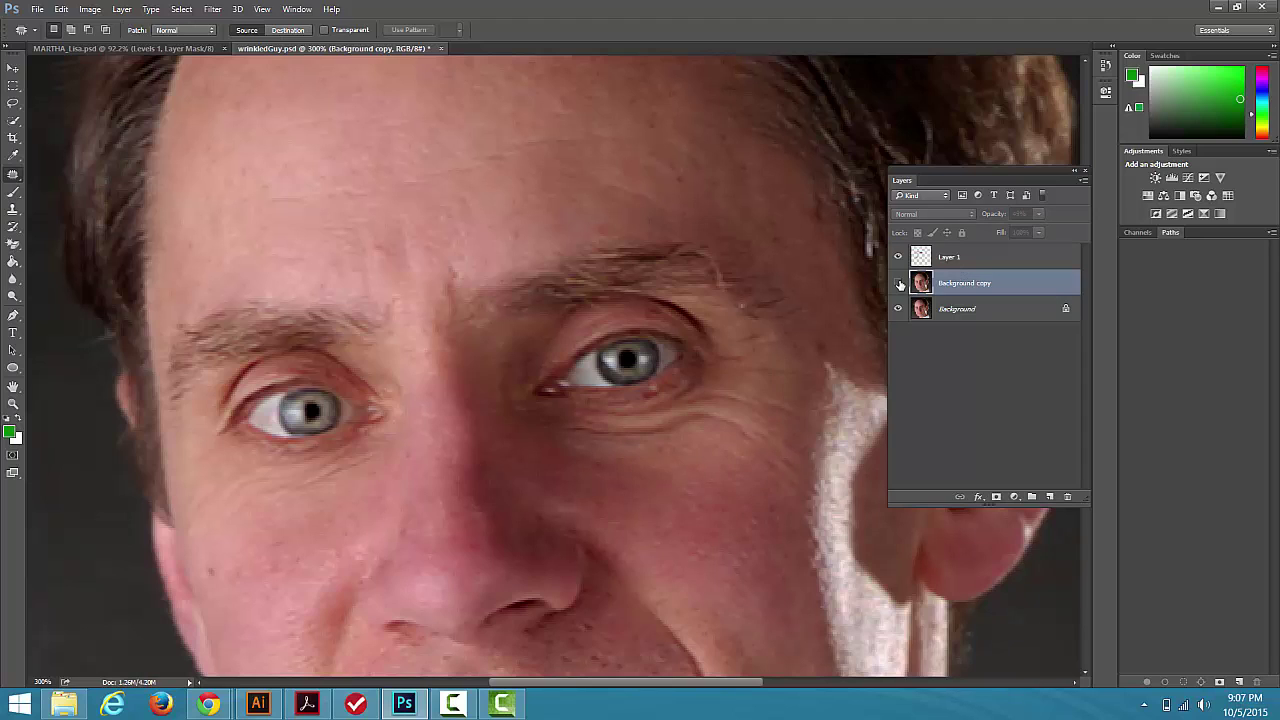
{"action": "left_click", "coordinate": [899, 285]}
{"action": "left_click", "coordinate": [899, 285]}
{"action": "left_click", "coordinate": [899, 285]}
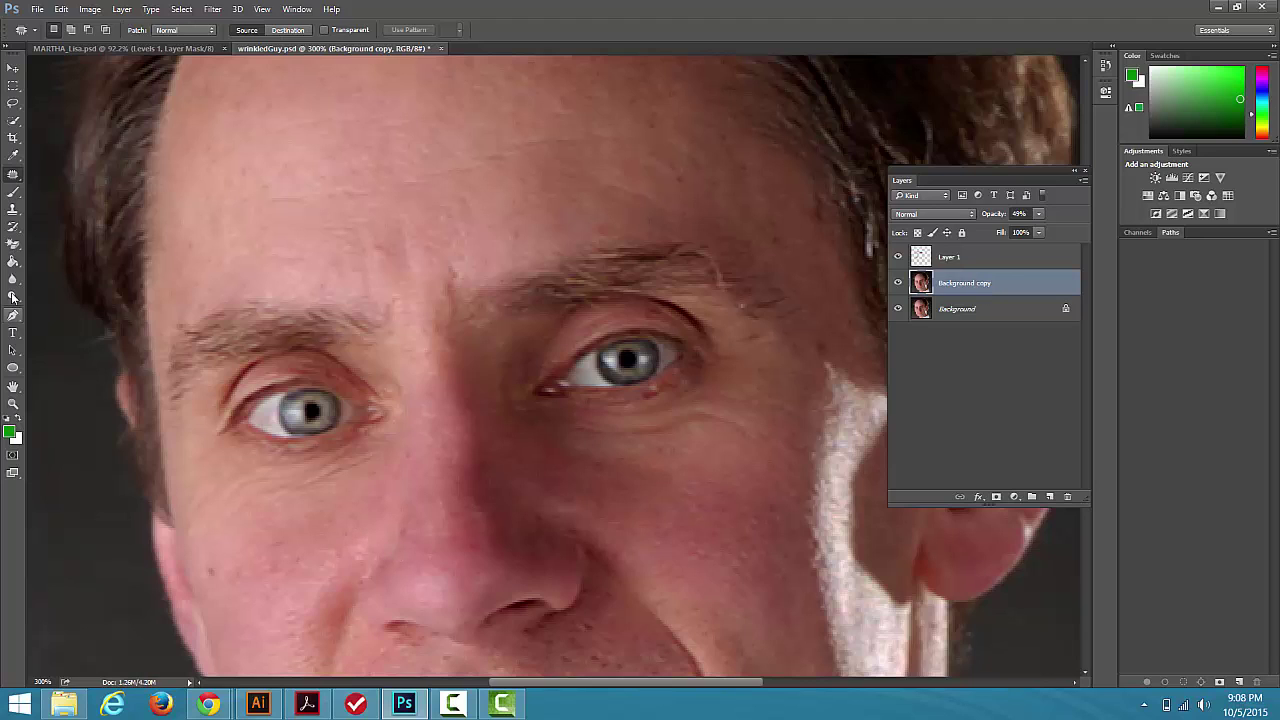
Reselect the Patch Tool, then Save As a Photoshop file in Downloads, adding '1Lisa' to the file name
{"action": "left_click", "coordinate": [13, 176]}
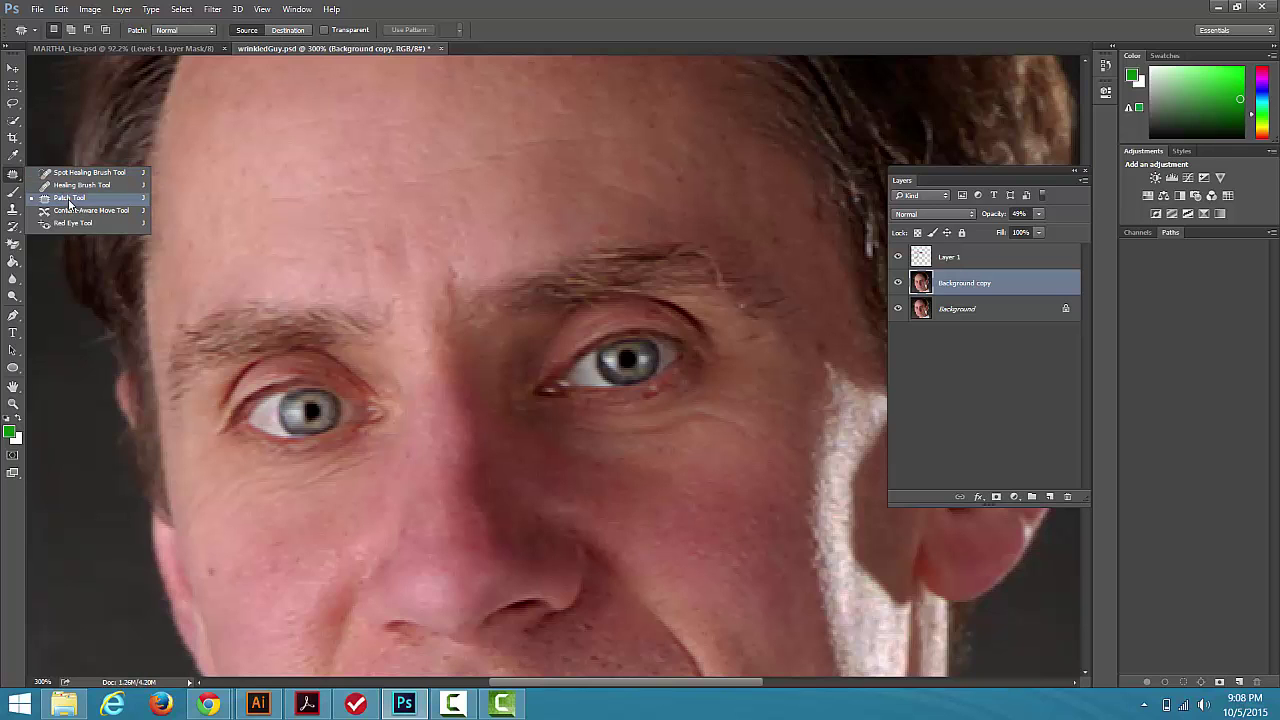
{"action": "left_click", "coordinate": [69, 200]}
{"action": "left_click", "coordinate": [40, 10]}
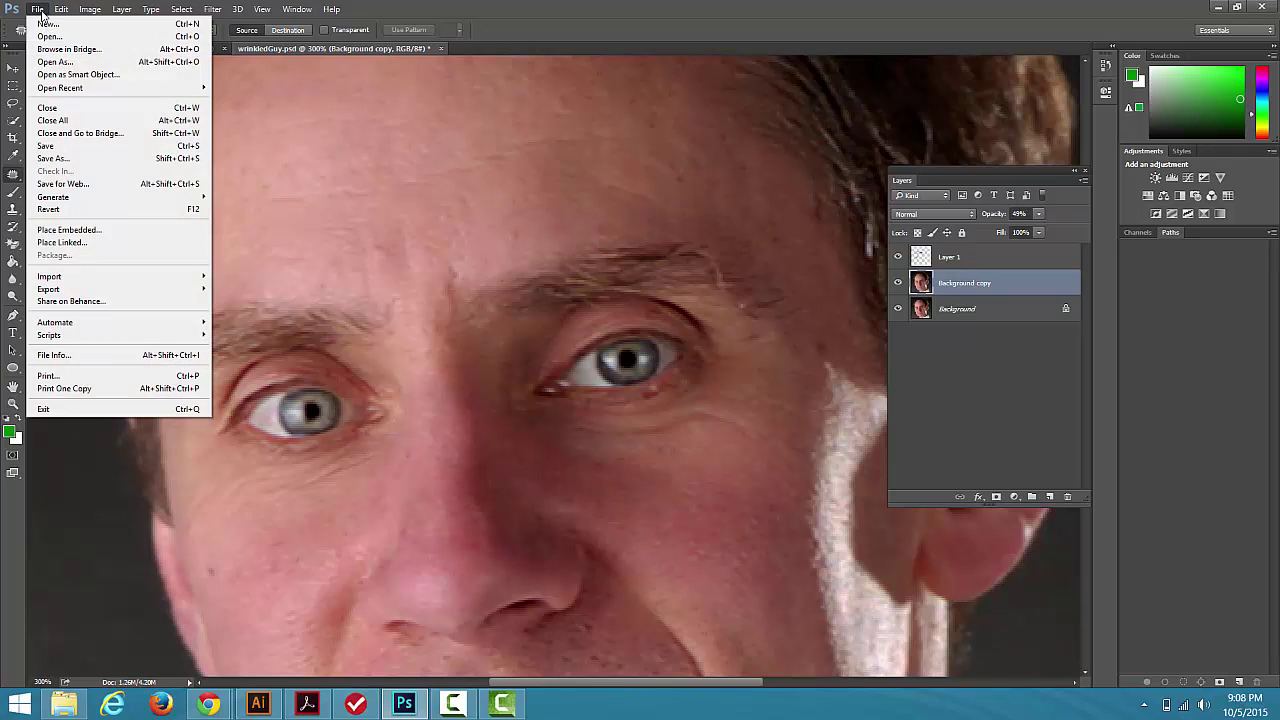
{"action": "left_click", "coordinate": [58, 157]}
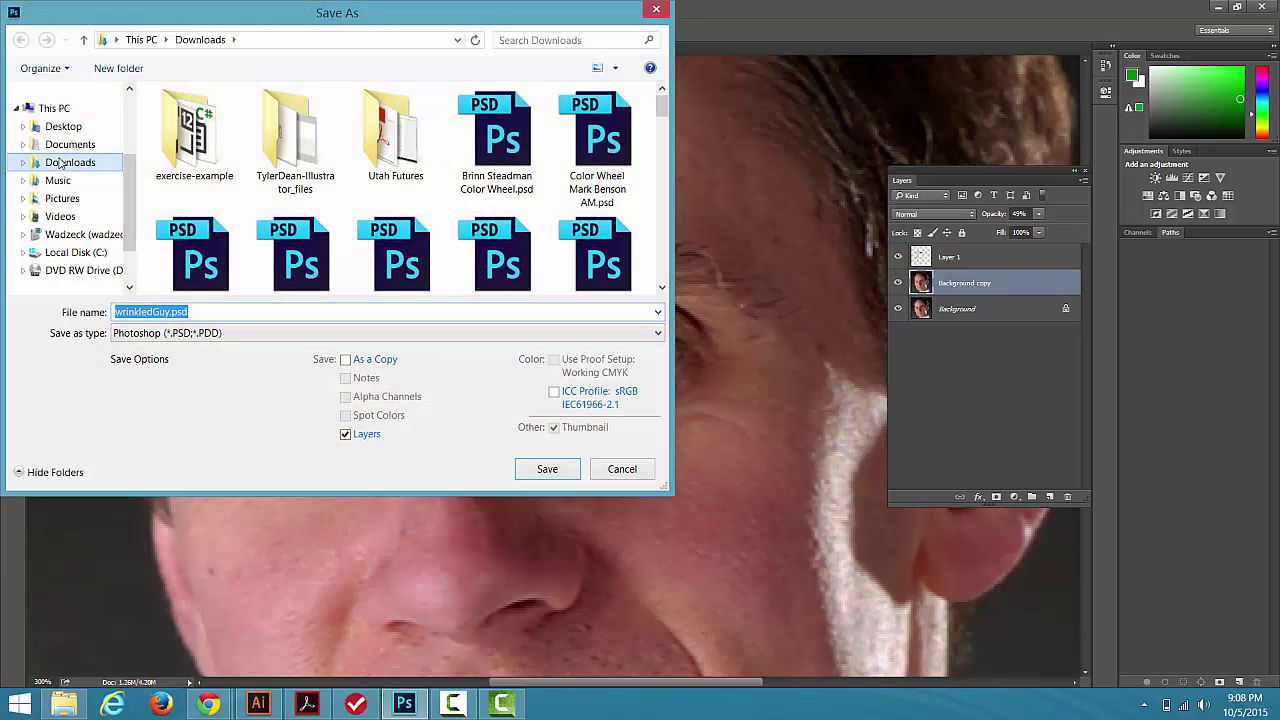
{"action": "left_click", "coordinate": [170, 312]}
{"action": "type", "text": "1"}
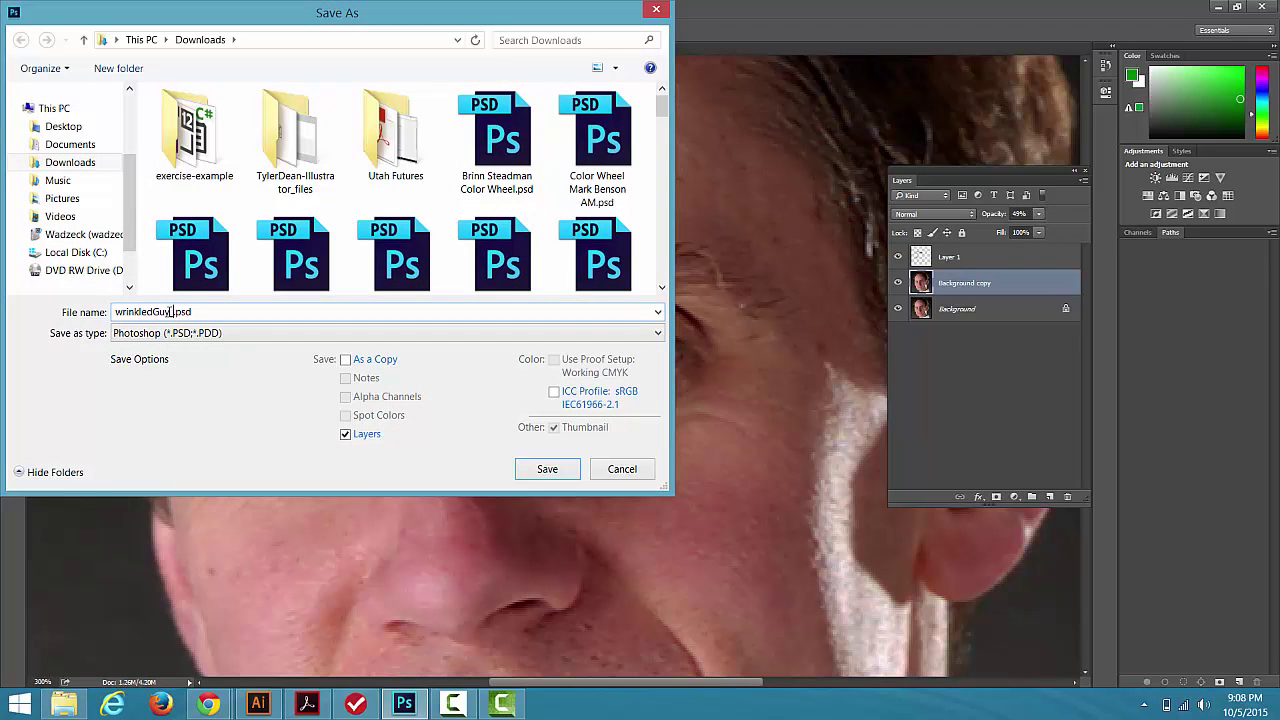